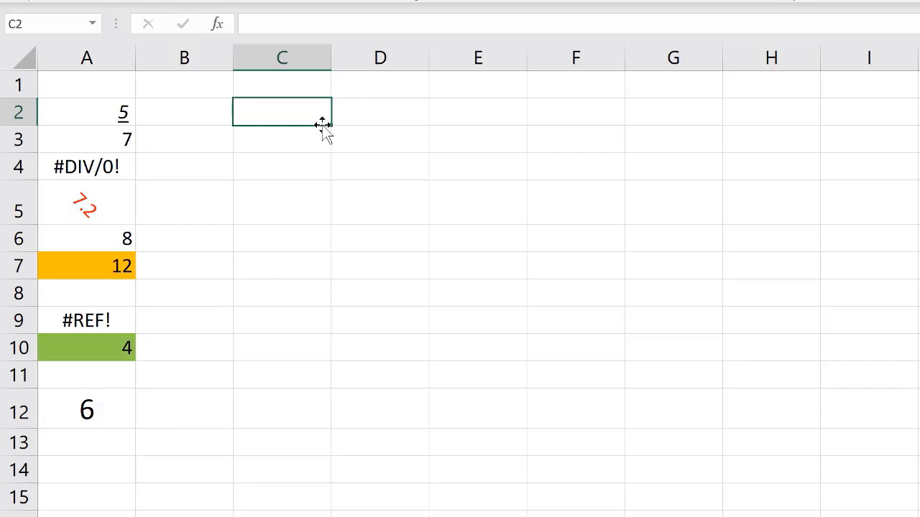
# Step: Copy the entire contents of Sheet1 into a new worksheet as a backup, and return to Sheet1
pyautogui.moveTo(104, 111); pyautogui.dragTo(97, 419)
pyautogui.click(230, 201)
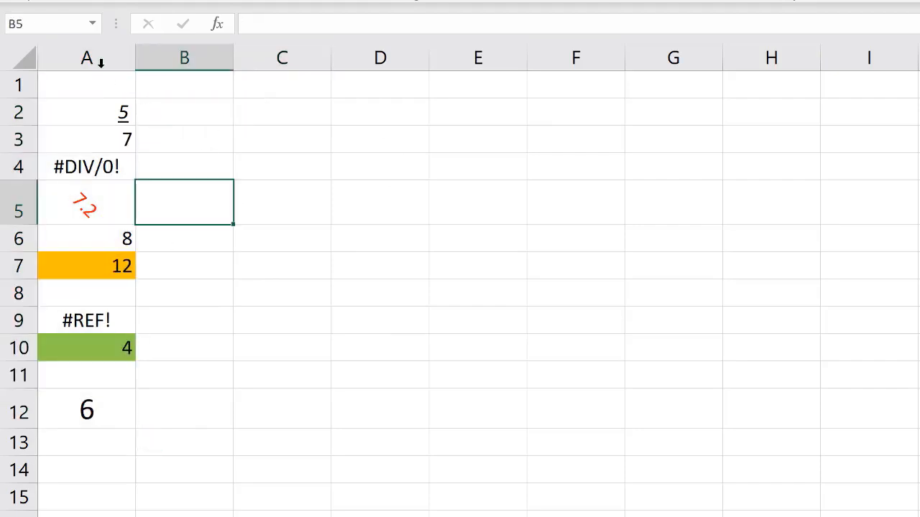
pyautogui.click(101, 62)
pyautogui.click(19, 60)
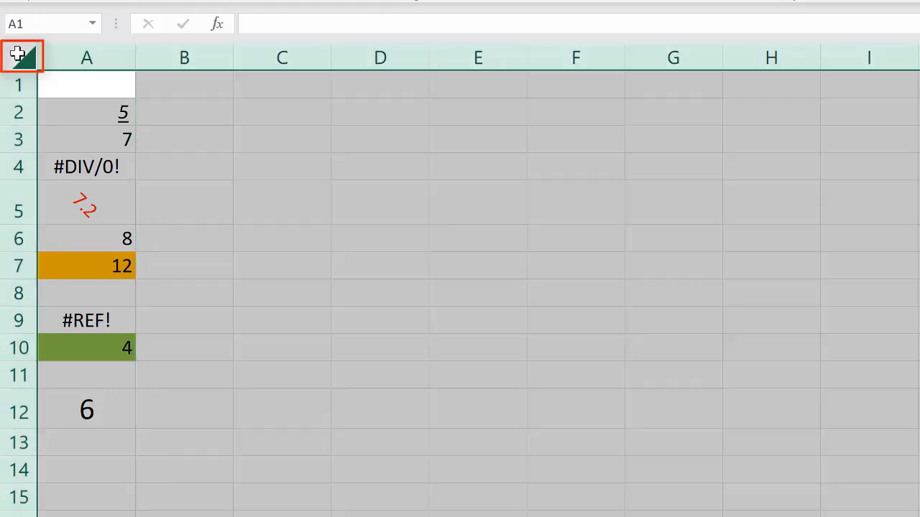
pyautogui.hotkey('ctrl', 'c')
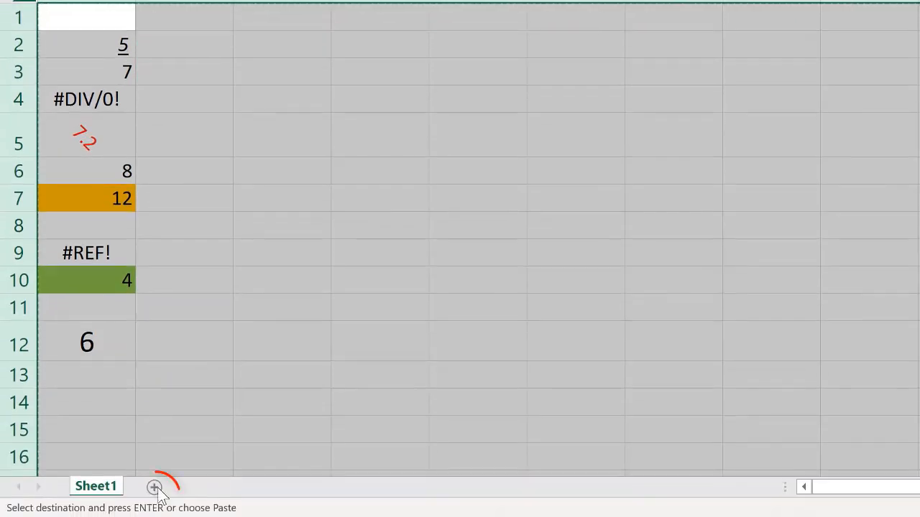
pyautogui.click(154, 487)
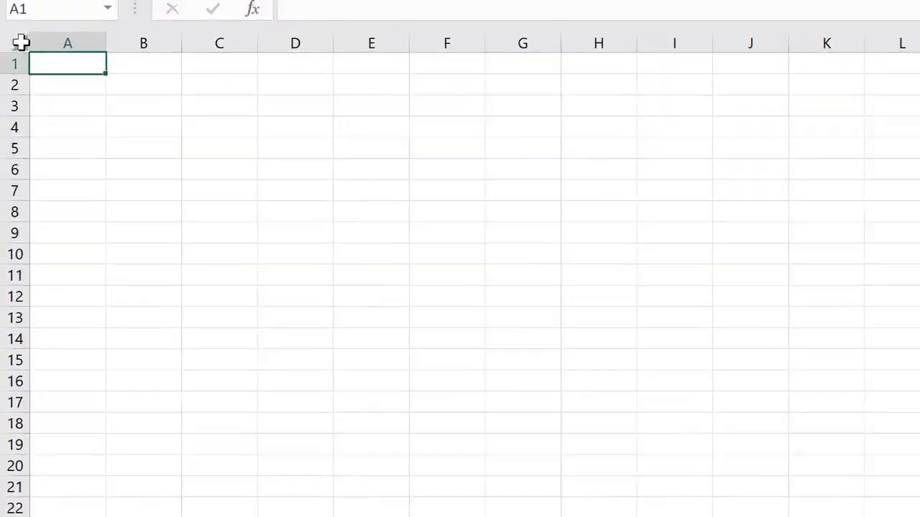
pyautogui.hotkey('ctrl', 'v')
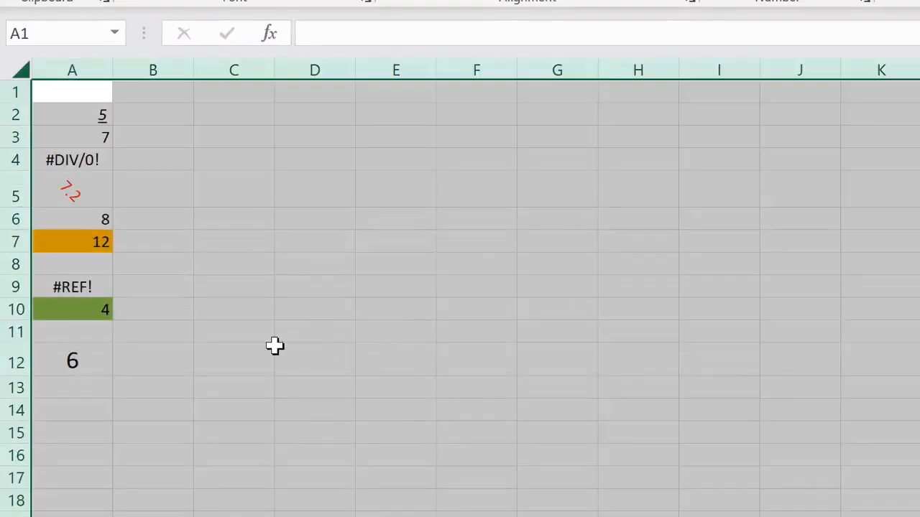
pyautogui.click(262, 372)
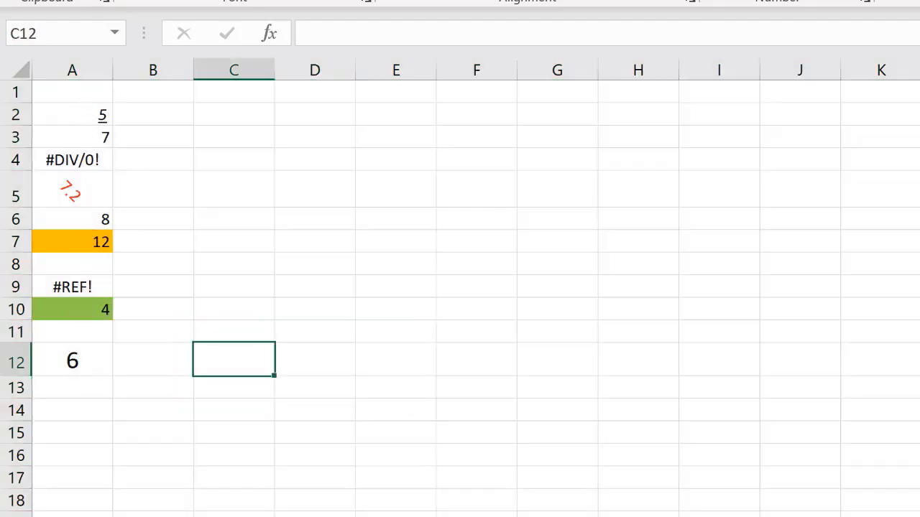
pyautogui.click(194, 516)
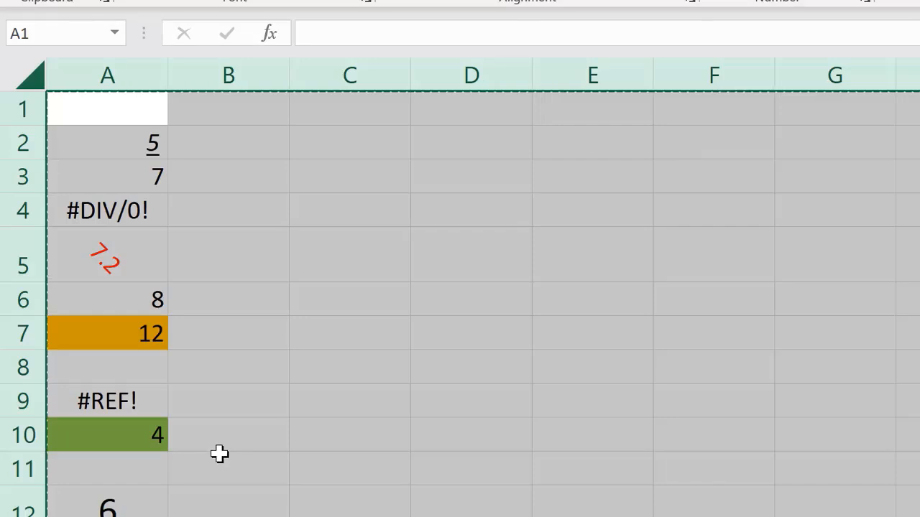
pyautogui.click(294, 246)
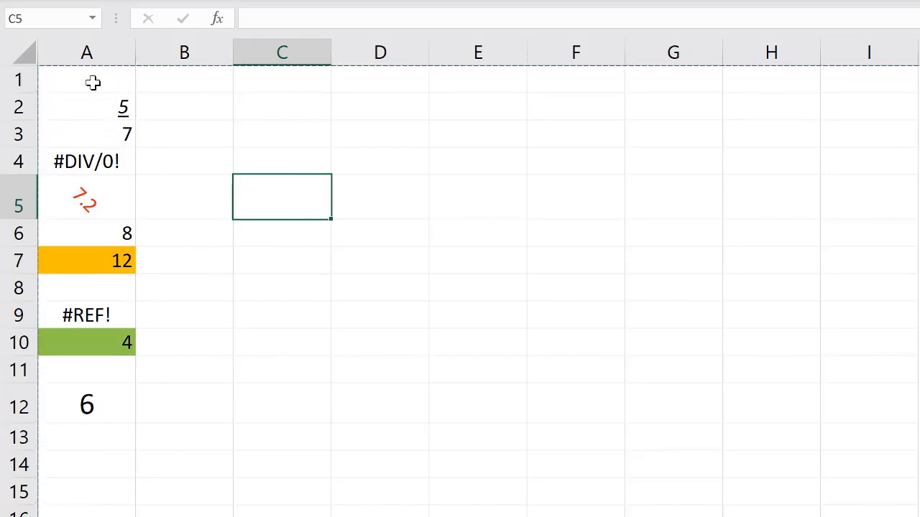
# Step: Apply the Normal cell style to the entire Sheet1 worksheet
pyautogui.click(15, 51)
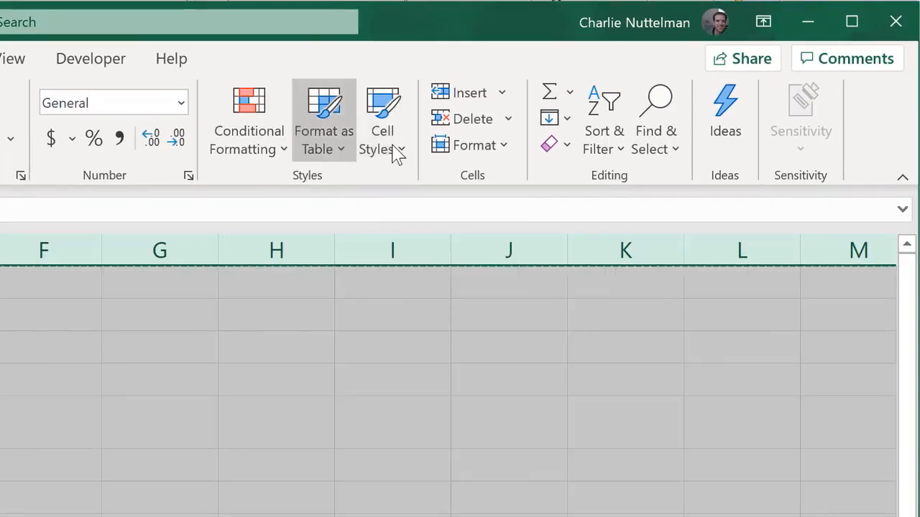
pyautogui.click(390, 152)
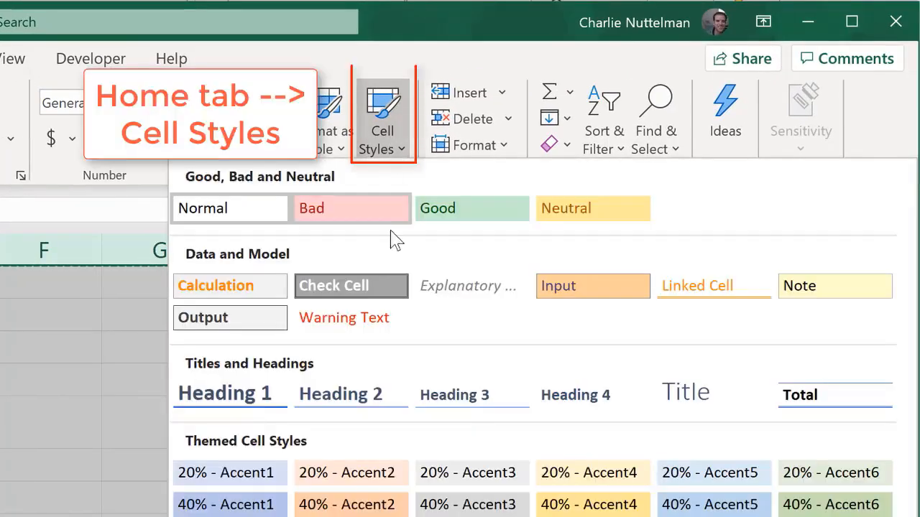
pyautogui.click(219, 214)
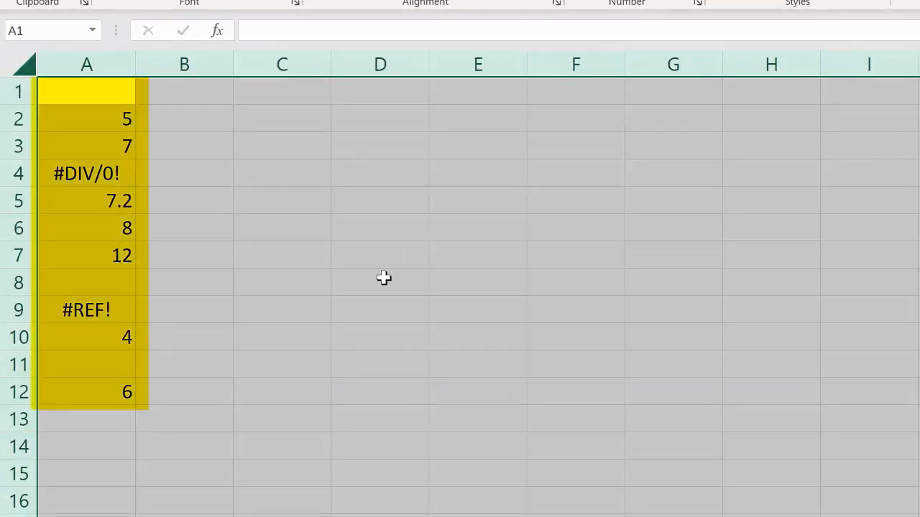
pyautogui.click(383, 278)
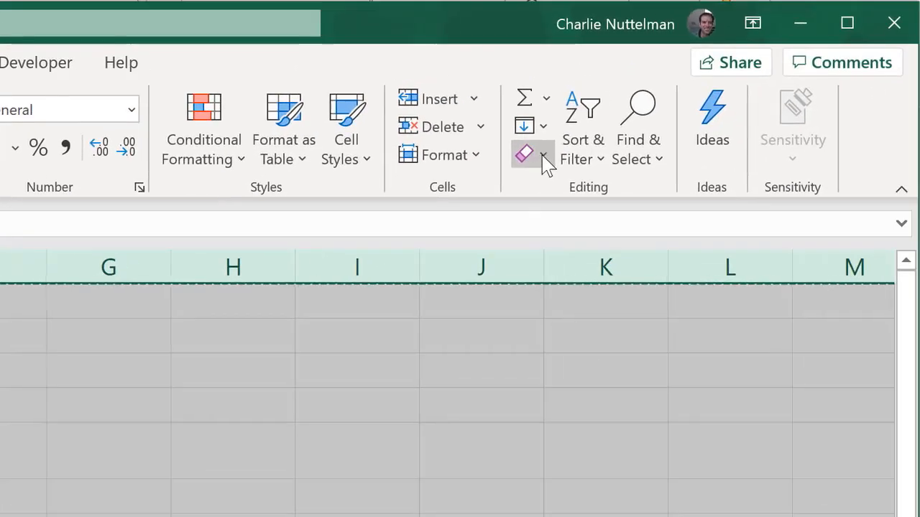
# Step: Clear only the formats from all cells of Sheet1, and apply the Normal cell style to cell C7
pyautogui.click(544, 157)
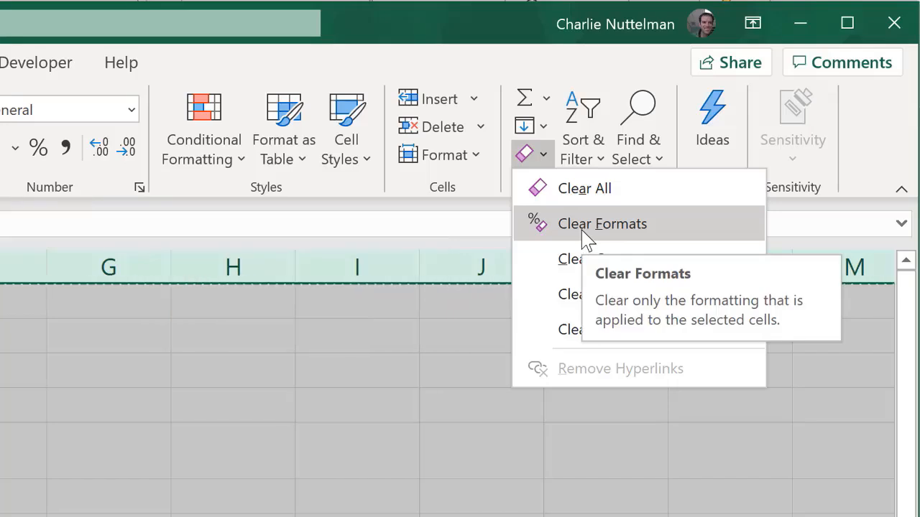
pyautogui.click(602, 223)
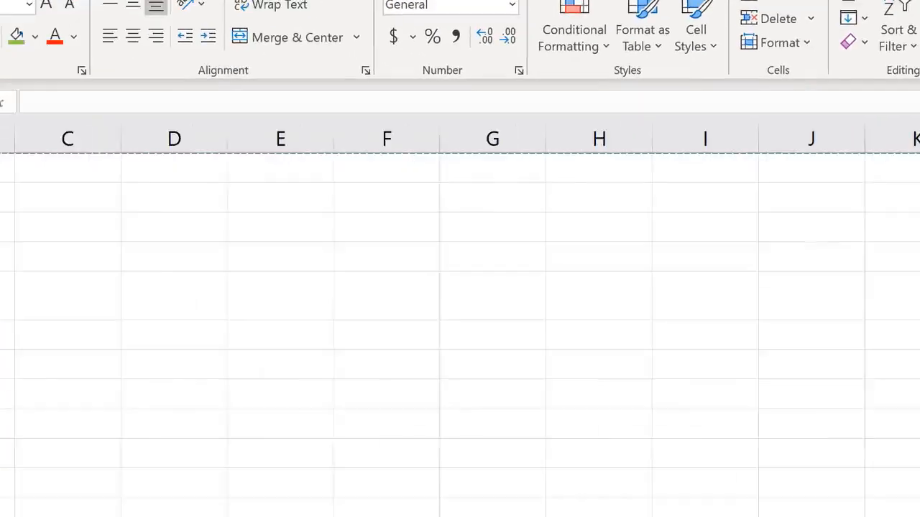
pyautogui.moveTo(97, 434); pyautogui.dragTo(97, 437)
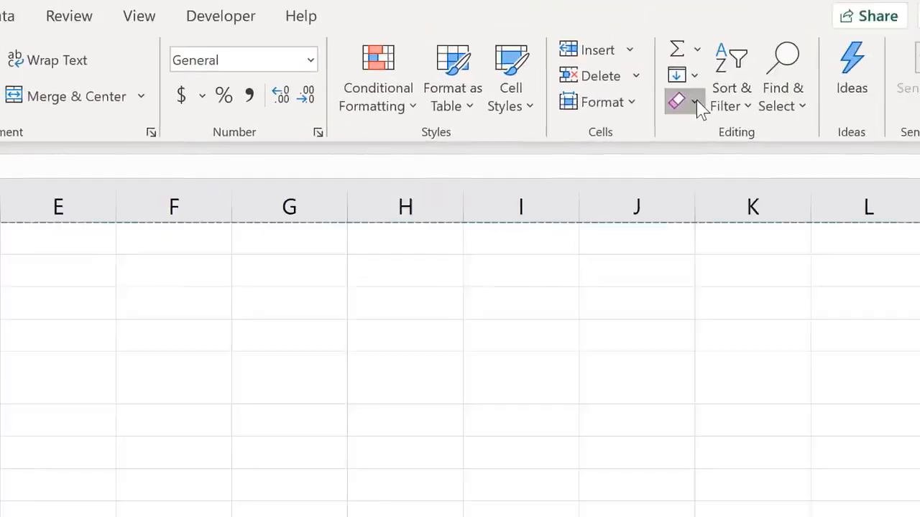
pyautogui.click(695, 100)
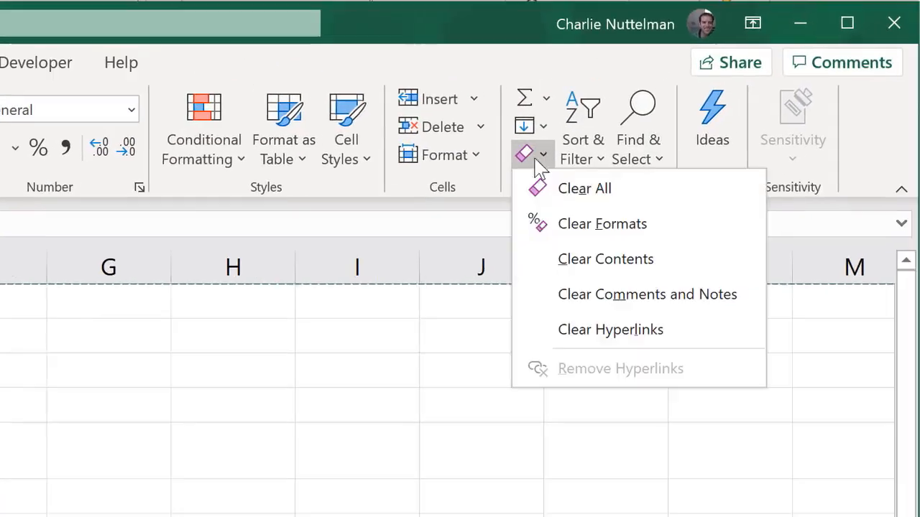
pyautogui.click(582, 228)
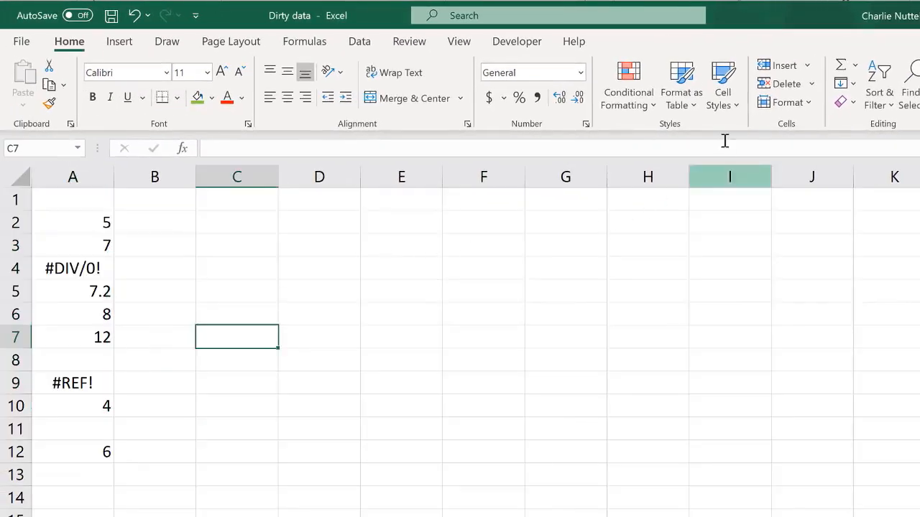
pyautogui.click(715, 106)
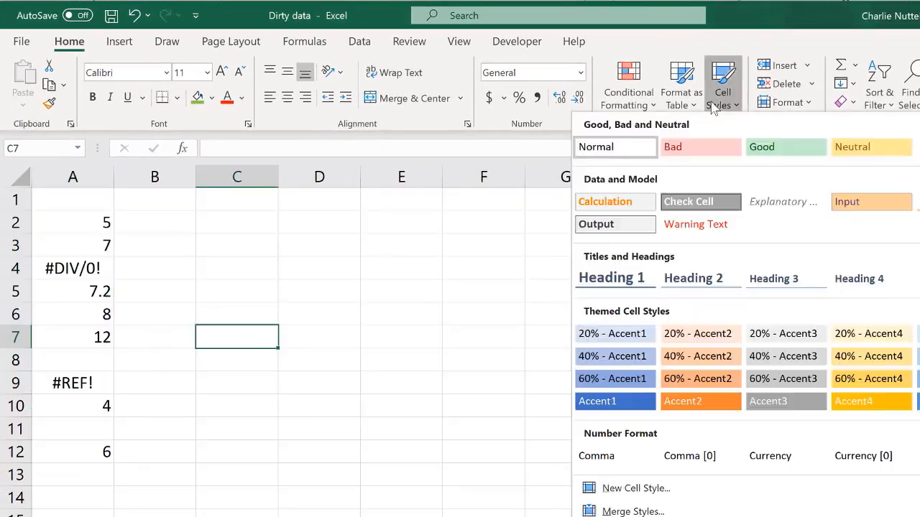
pyautogui.click(614, 148)
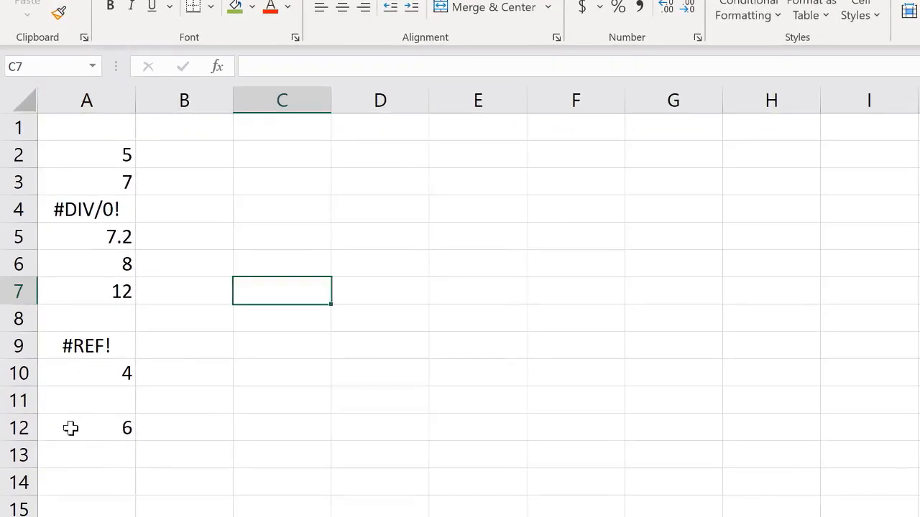
# Step: Find and select all cells in the worksheet that contain formulas
pyautogui.click(99, 96)
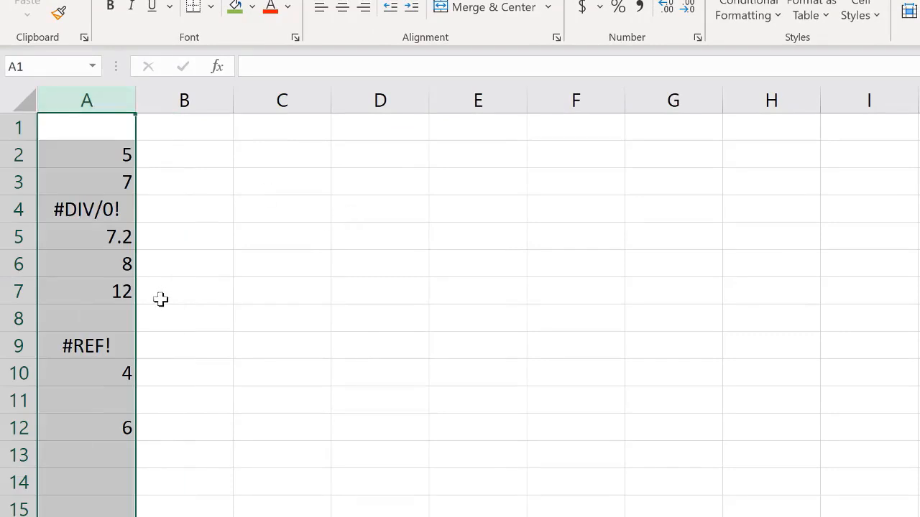
pyautogui.click(166, 260)
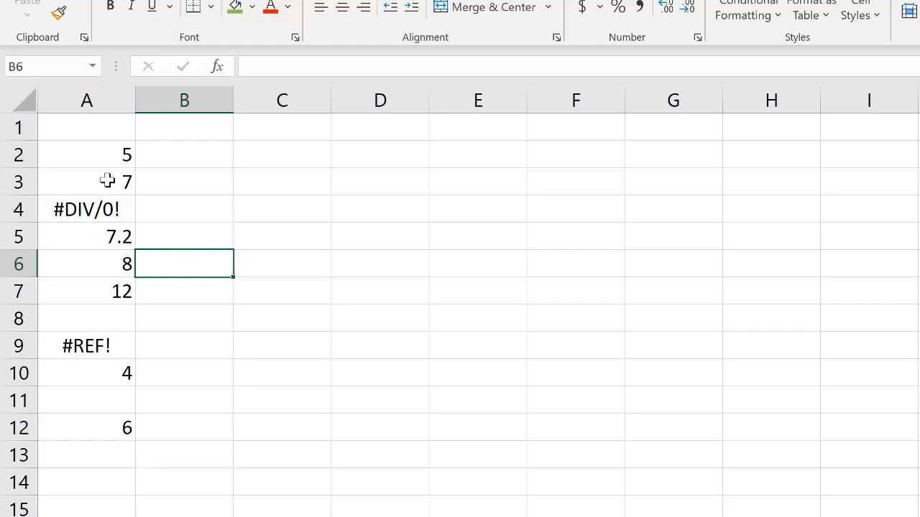
pyautogui.click(122, 164)
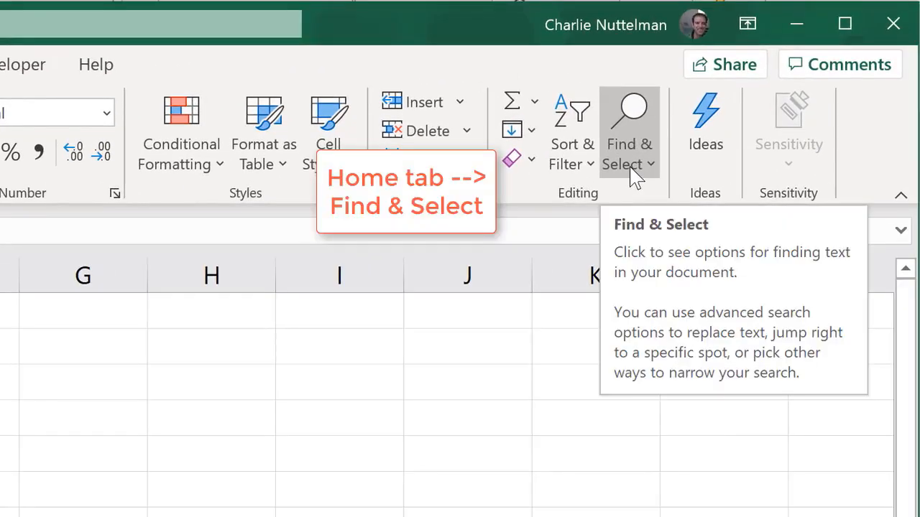
pyautogui.click(629, 172)
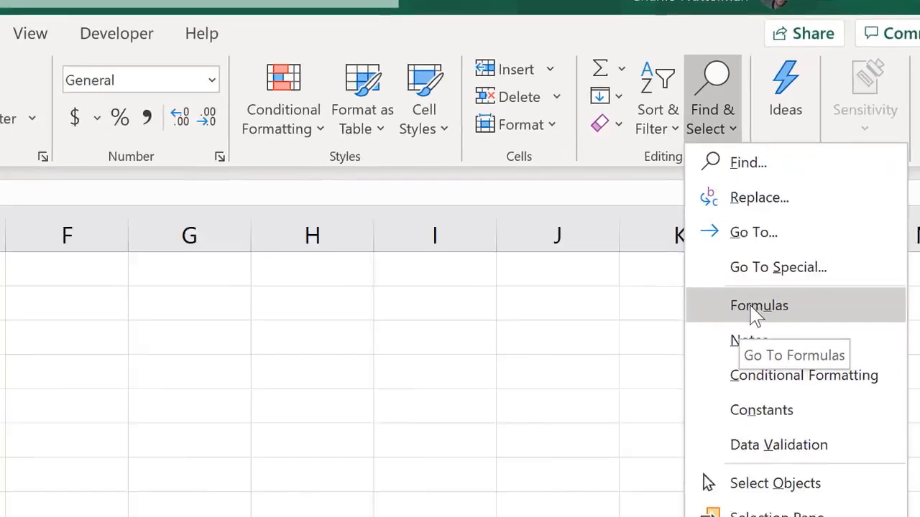
pyautogui.click(674, 354)
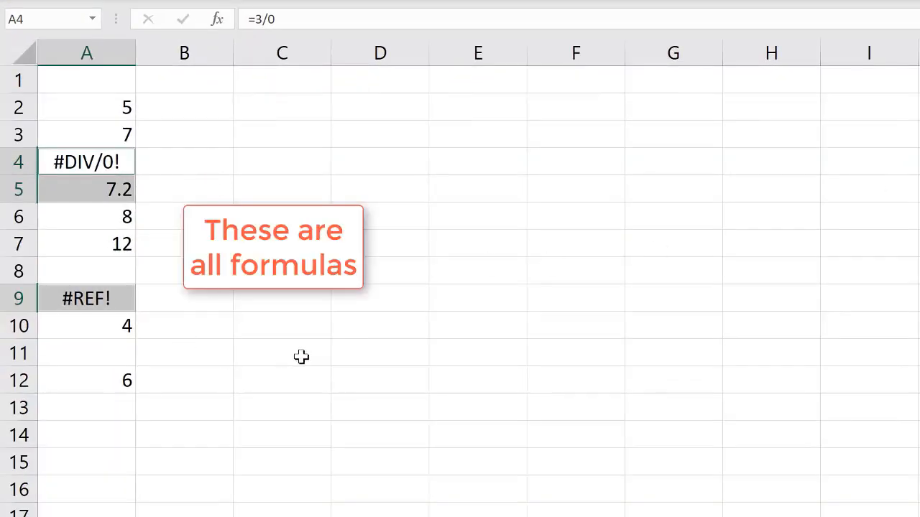
pyautogui.click(183, 169)
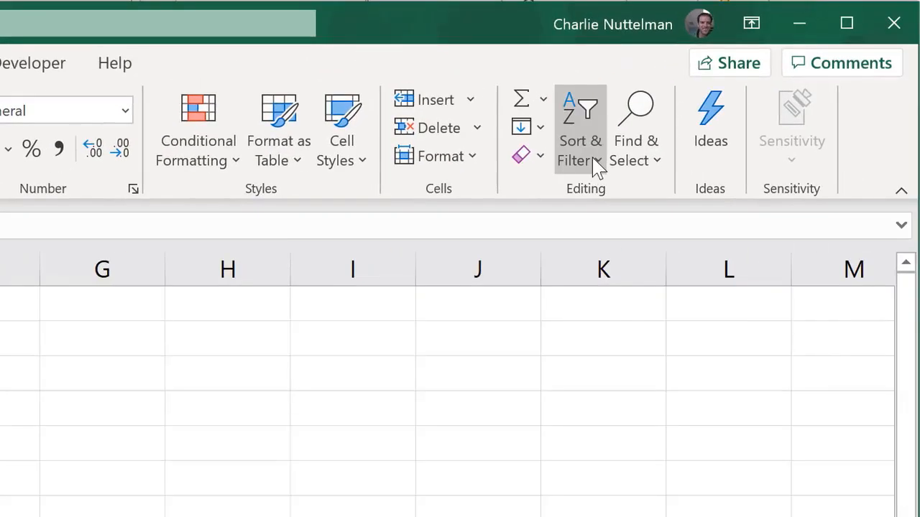
# Step: Find and select all cells in the worksheet that contain constants
pyautogui.click(640, 162)
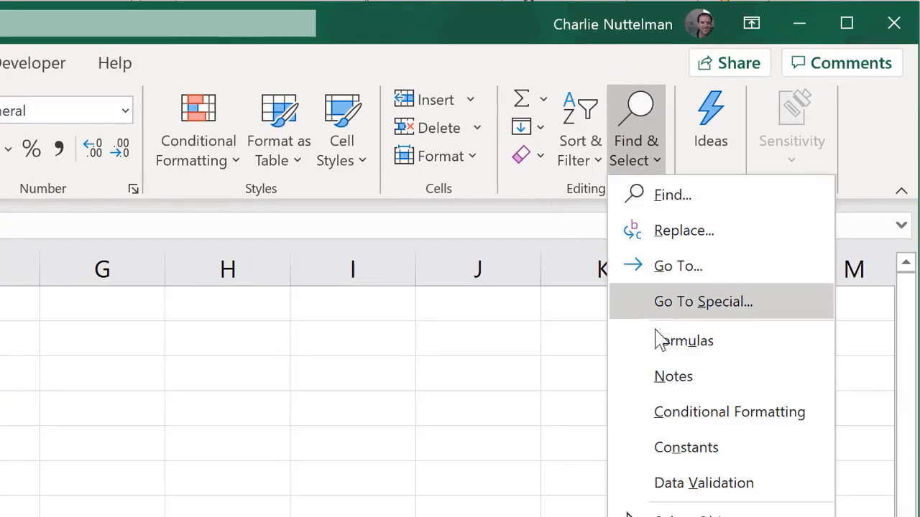
pyautogui.click(688, 448)
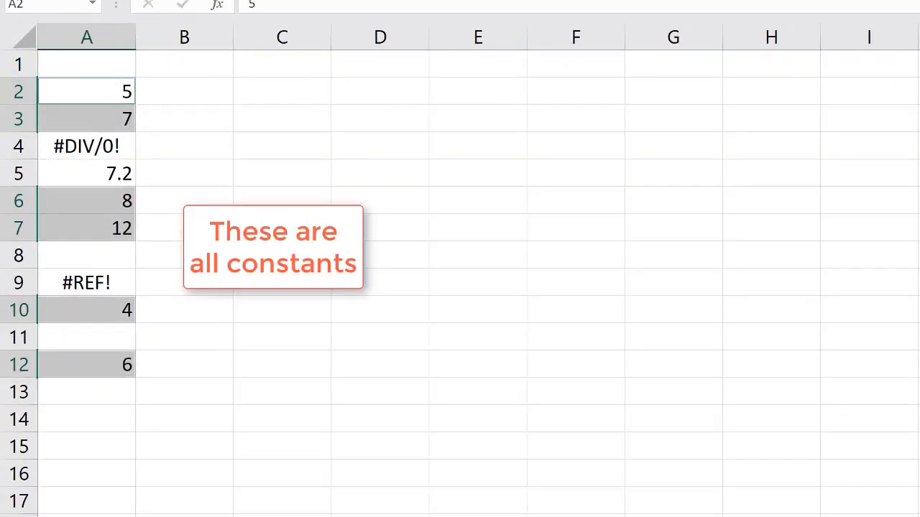
pyautogui.click(434, 117)
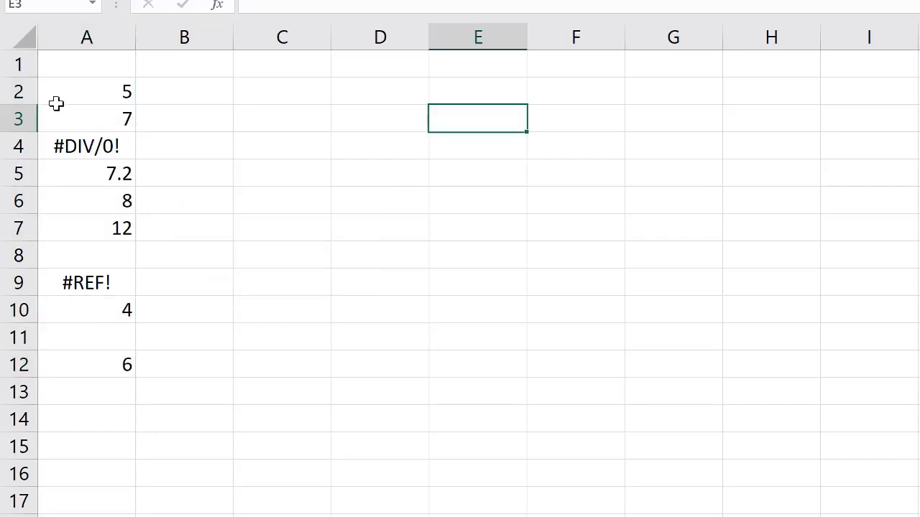
# Step: Use Go To Special to select only formula cells with errors, excluding numbers, text and logicals
pyautogui.click(57, 103)
pyautogui.click(636, 164)
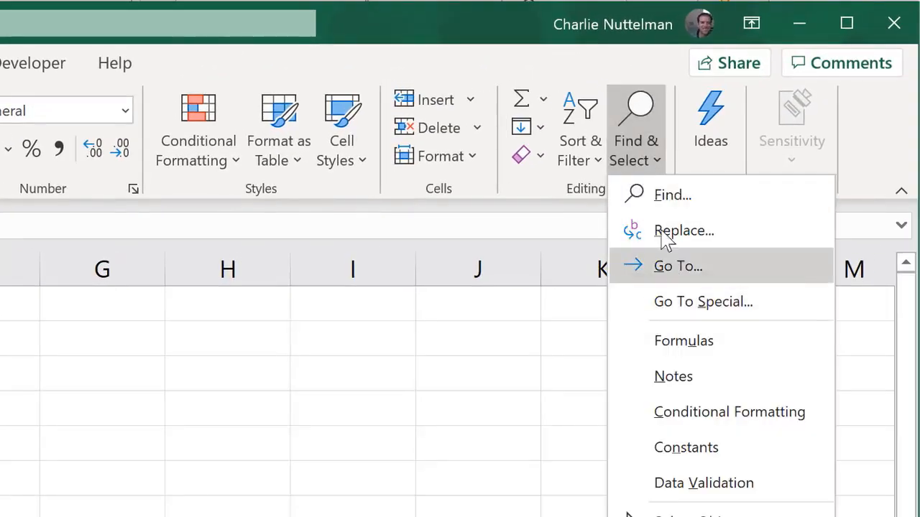
pyautogui.click(693, 322)
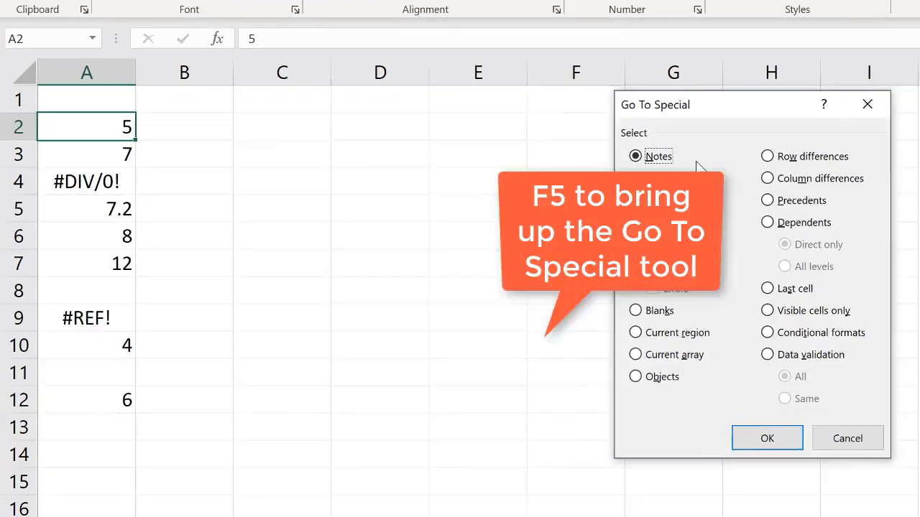
pyautogui.moveTo(355, 120); pyautogui.dragTo(321, 123)
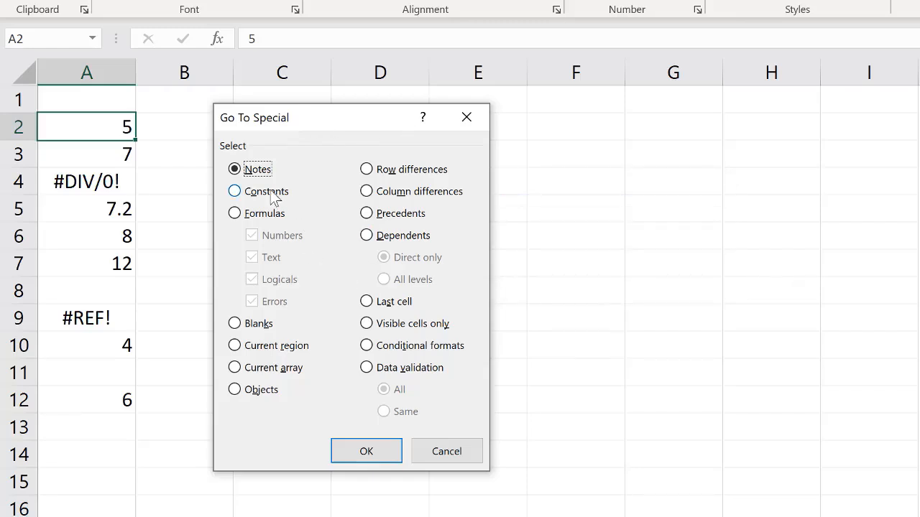
pyautogui.click(235, 214)
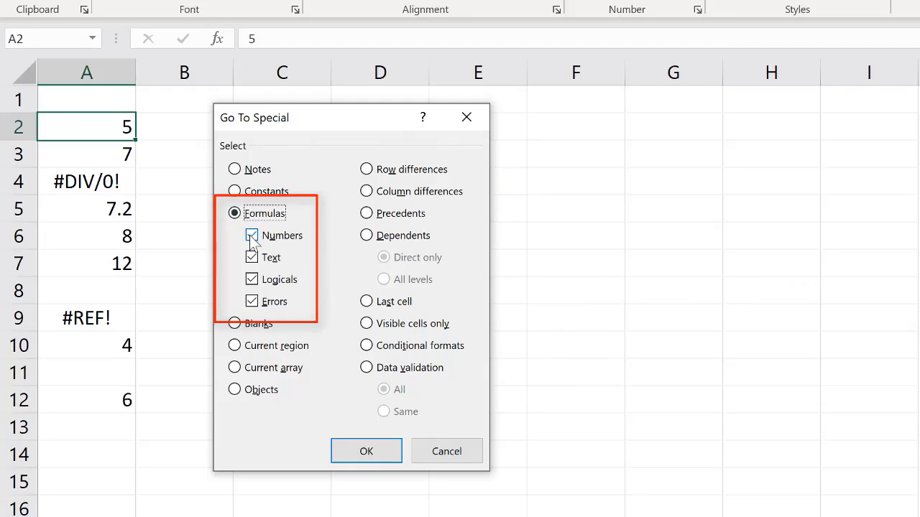
pyautogui.click(252, 236)
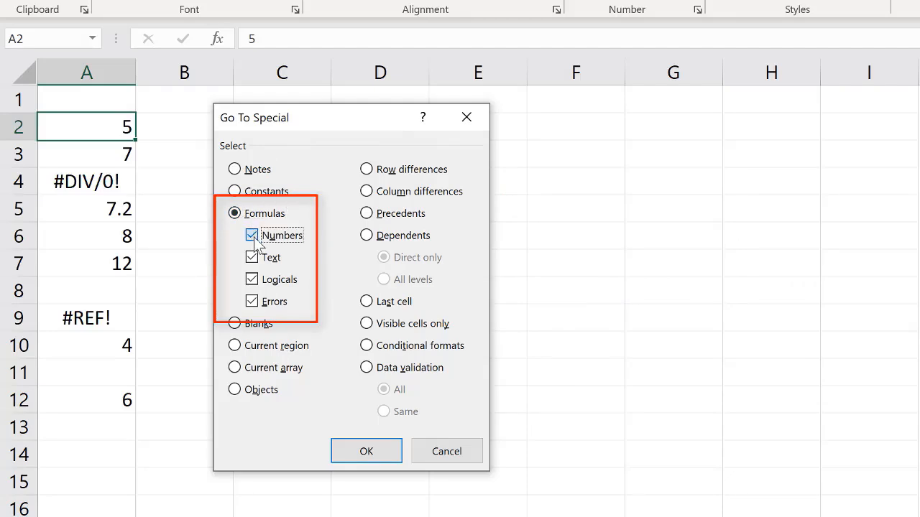
pyautogui.click(252, 257)
pyautogui.click(252, 280)
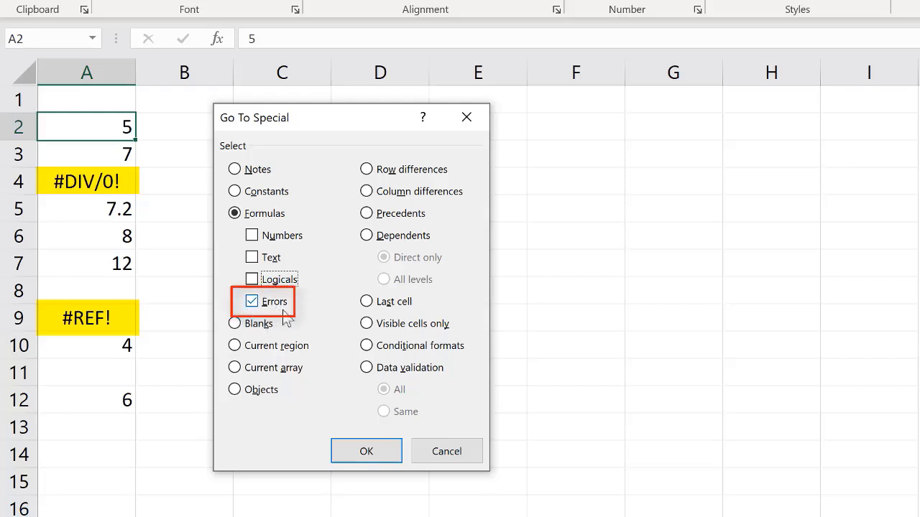
pyautogui.click(358, 457)
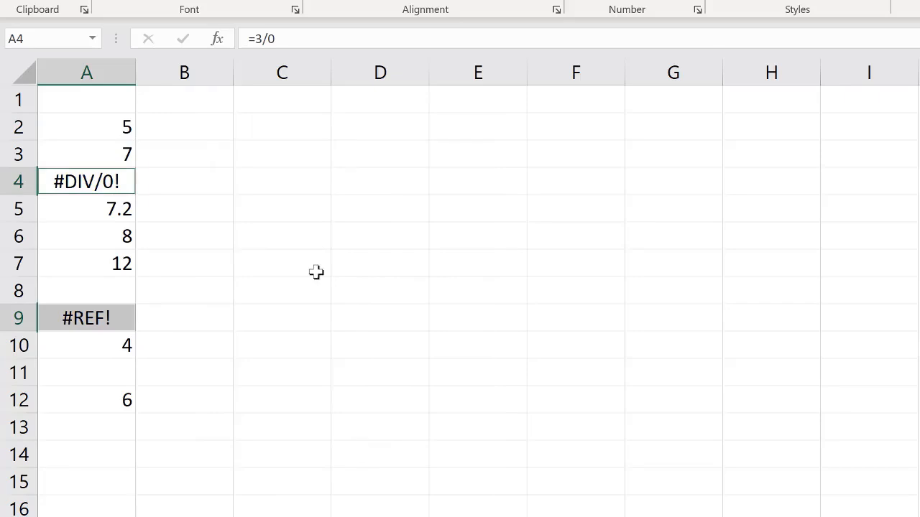
# Step: Clear the contents of the selected error cells A4 and A9, and deselect them
pyautogui.hotkey('ctrl', 'Delete')
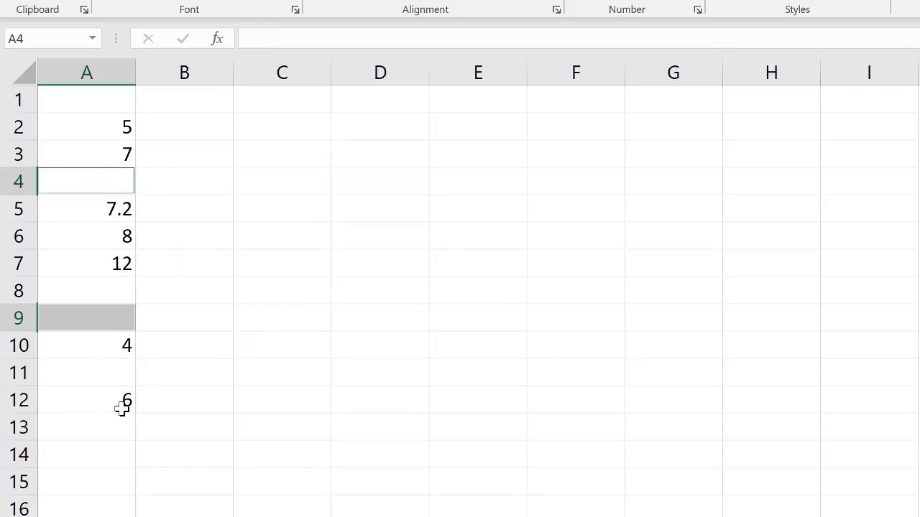
pyautogui.click(235, 259)
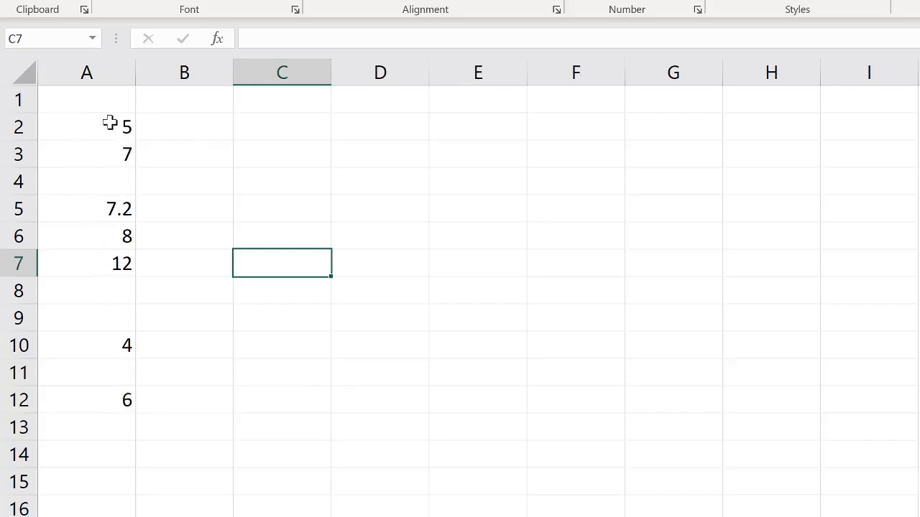
# Step: Select only the blank cells within the range A1:A12 using Go To Special
pyautogui.moveTo(107, 136); pyautogui.dragTo(117, 400)
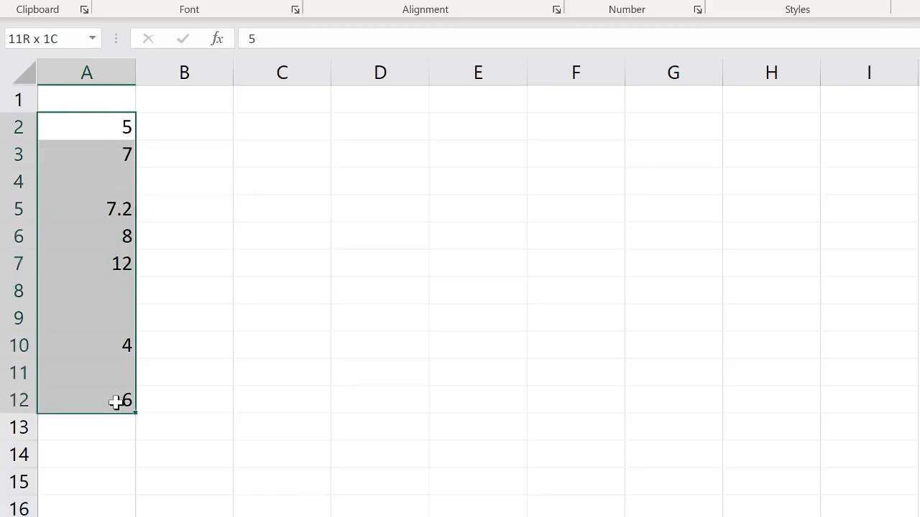
pyautogui.moveTo(100, 108); pyautogui.dragTo(117, 400)
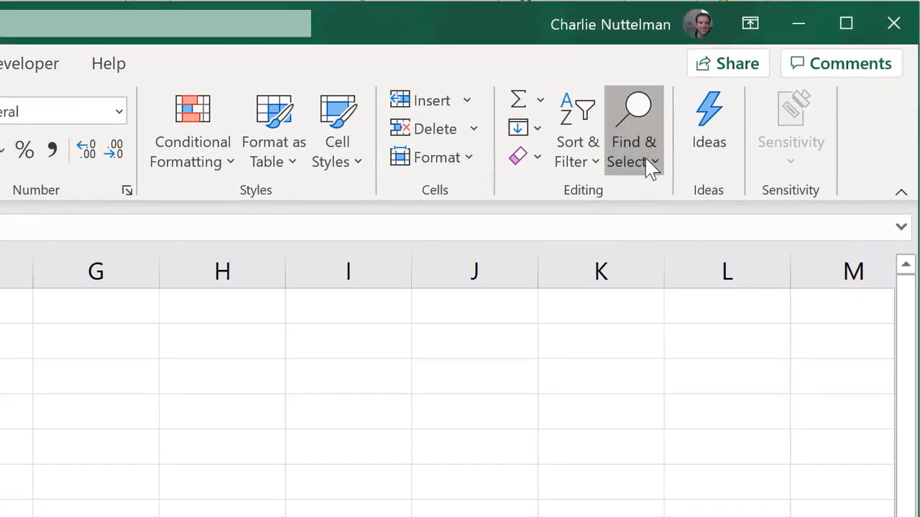
pyautogui.click(651, 166)
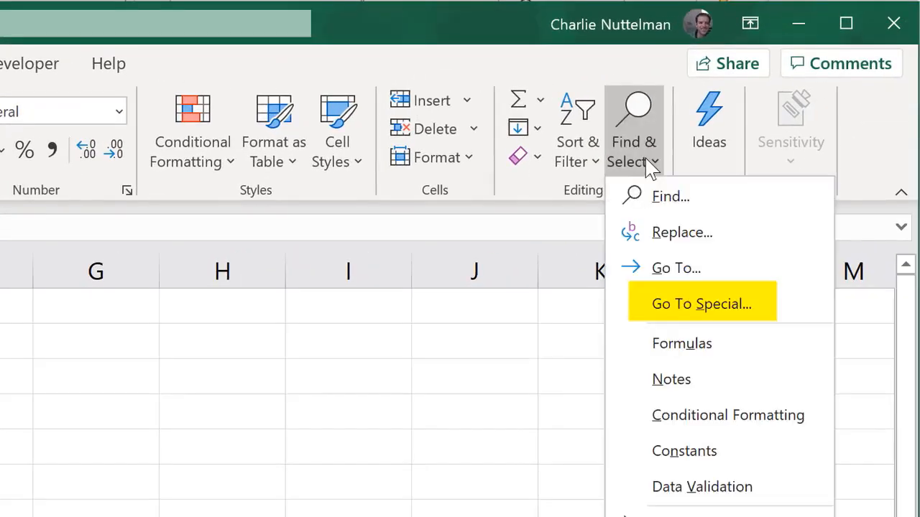
pyautogui.click(673, 310)
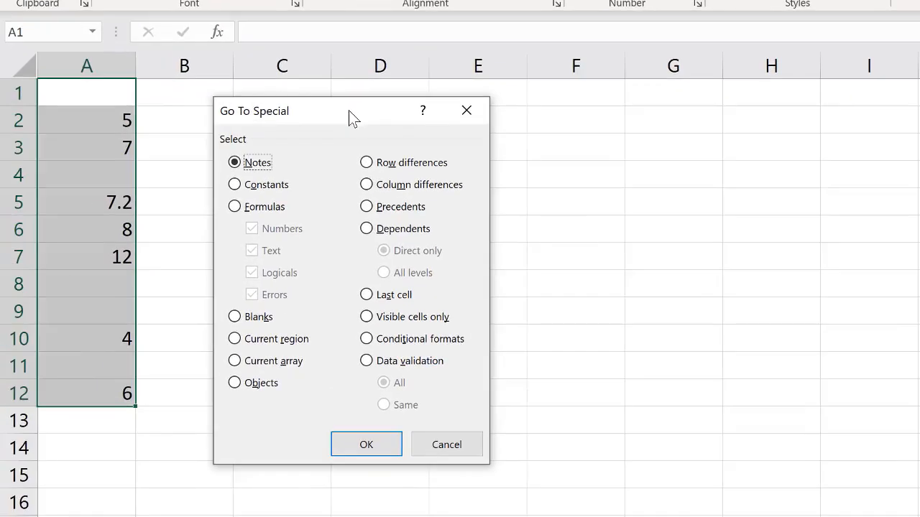
pyautogui.click(235, 318)
pyautogui.click(356, 450)
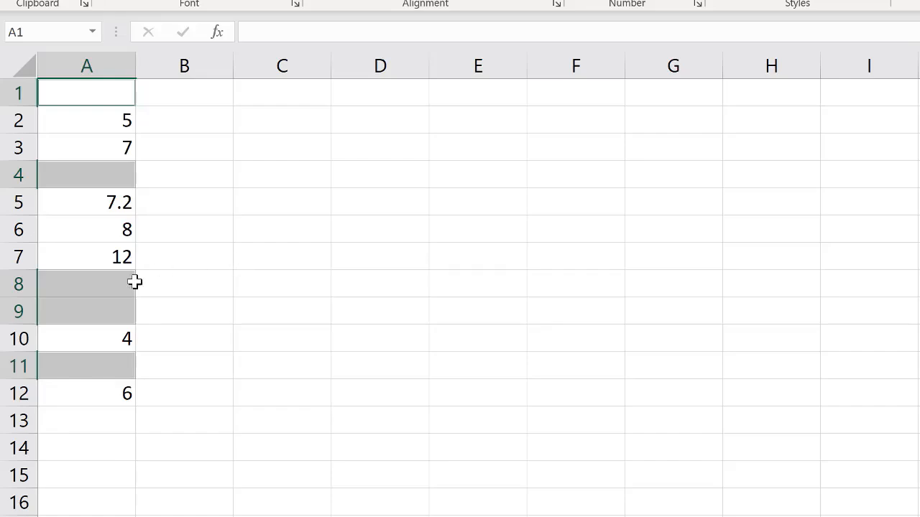
# Step: Delete the selected blank cells in column A, shifting the remaining cells up
pyautogui.rightClick(96, 292)
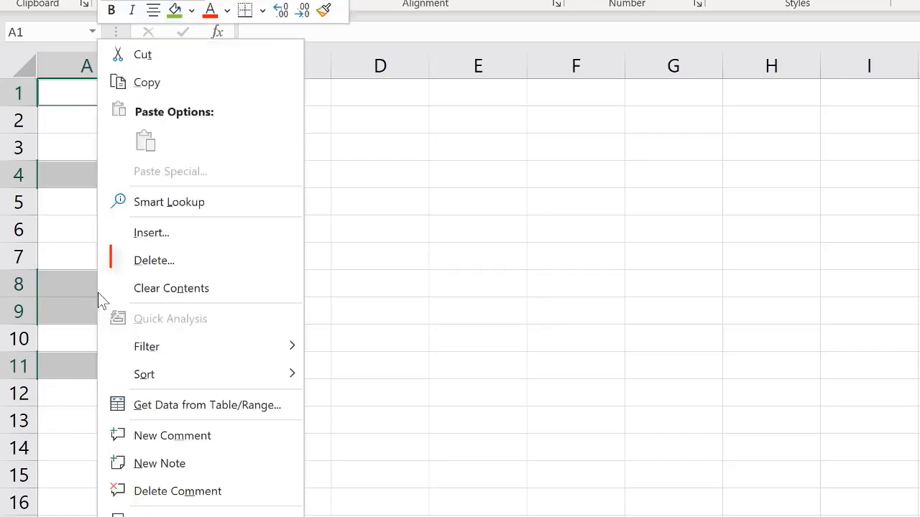
pyautogui.click(143, 260)
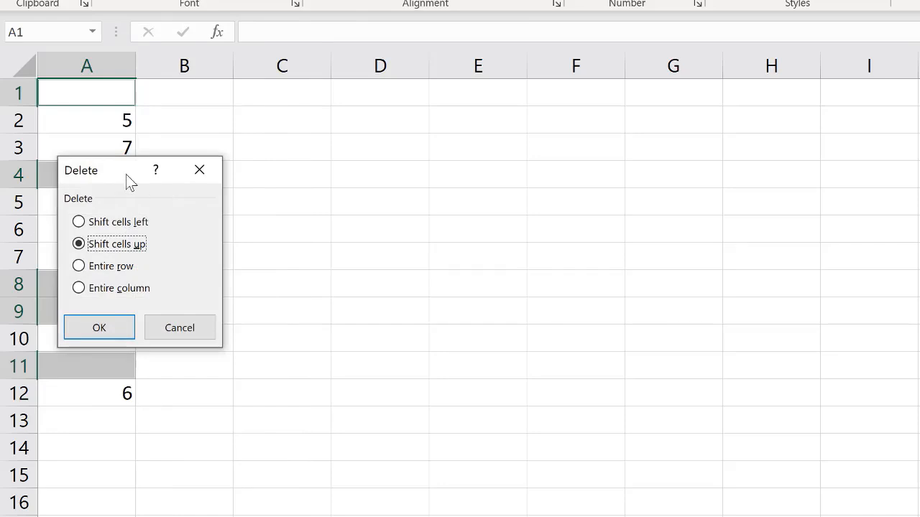
pyautogui.moveTo(129, 181); pyautogui.dragTo(235, 173)
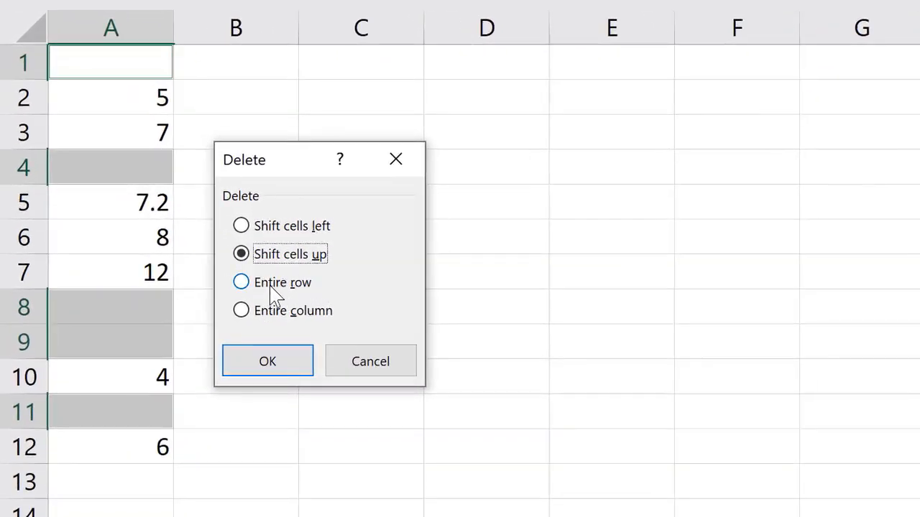
pyautogui.click(272, 361)
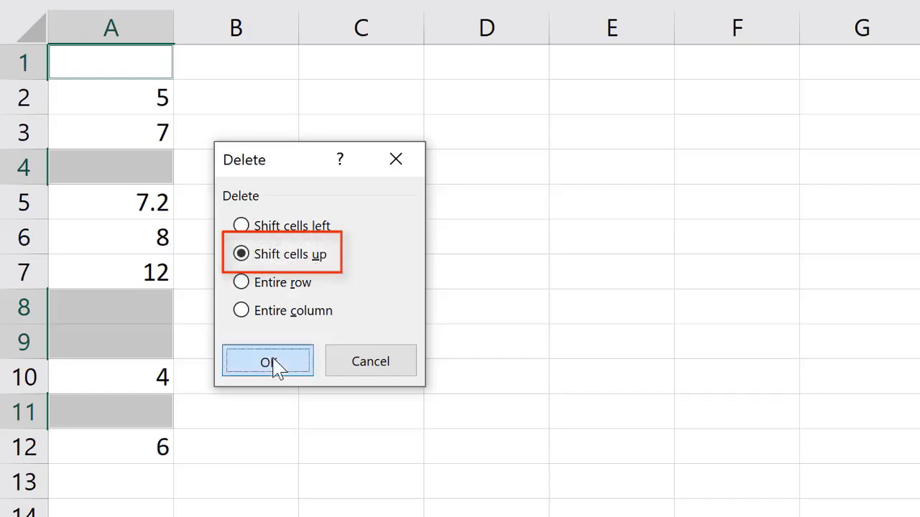
pyautogui.click(209, 270)
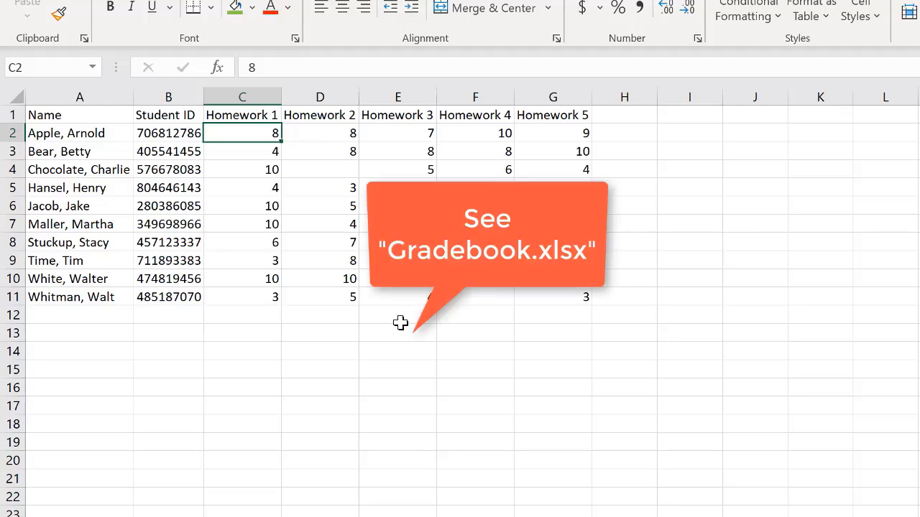
# Step: Select only the blank cells within the gradebook's homework scores C2:G11 using Go To Special
pyautogui.moveTo(232, 130); pyautogui.dragTo(549, 297)
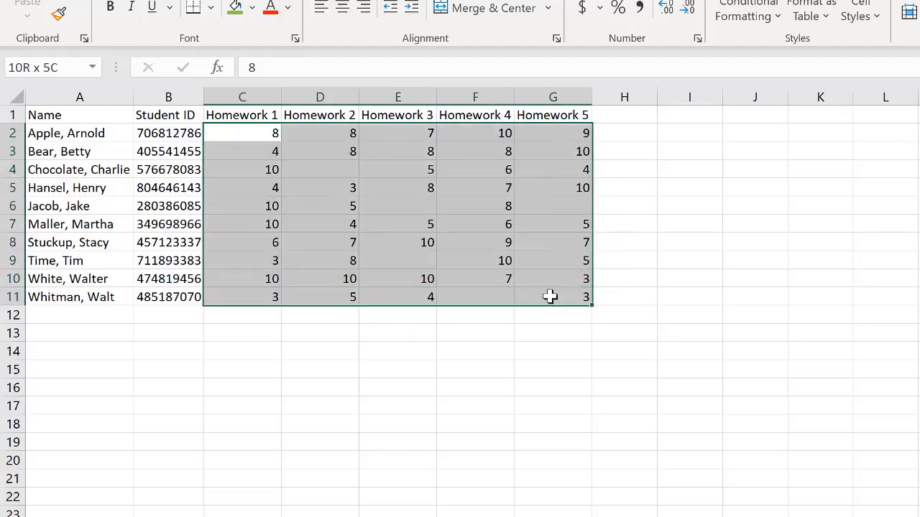
pyautogui.click(316, 173)
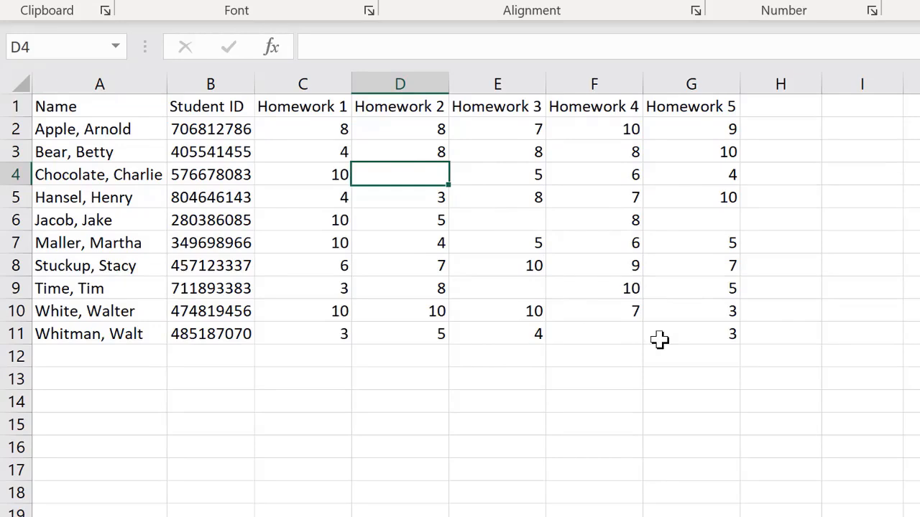
pyautogui.click(316, 136)
pyautogui.hotkey('ctrl', 'shift', 'End')
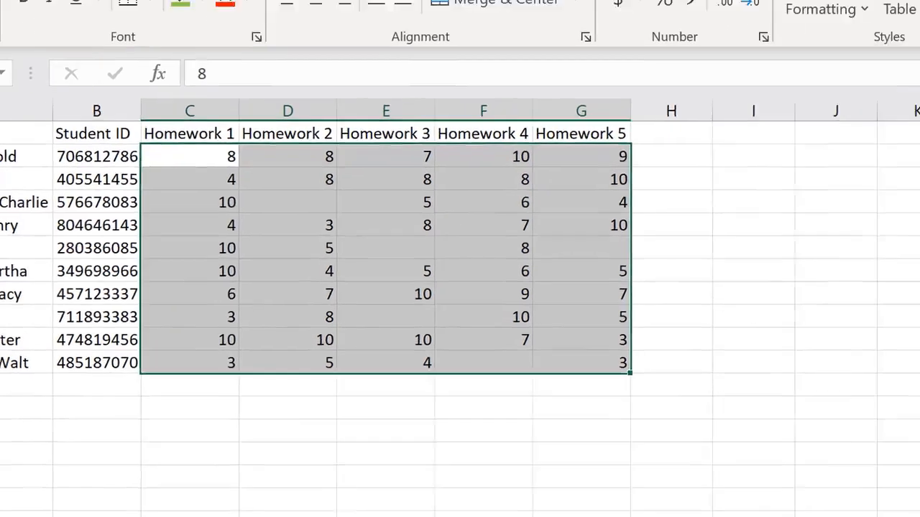
pyautogui.click(686, 113)
pyautogui.click(688, 312)
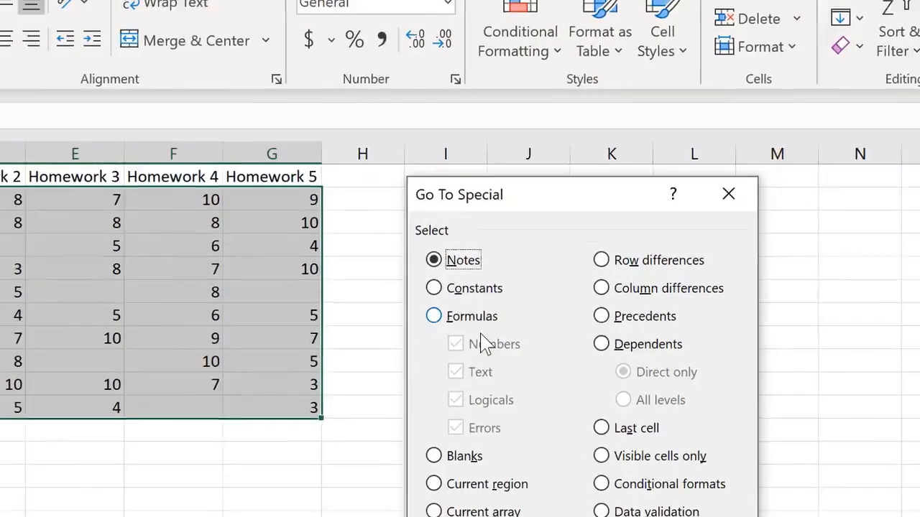
pyautogui.click(99, 516)
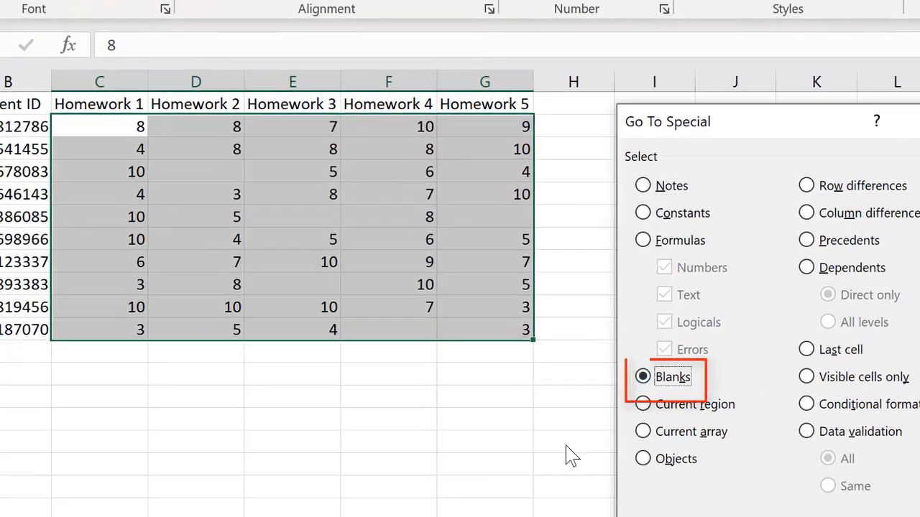
pyautogui.press('Return')
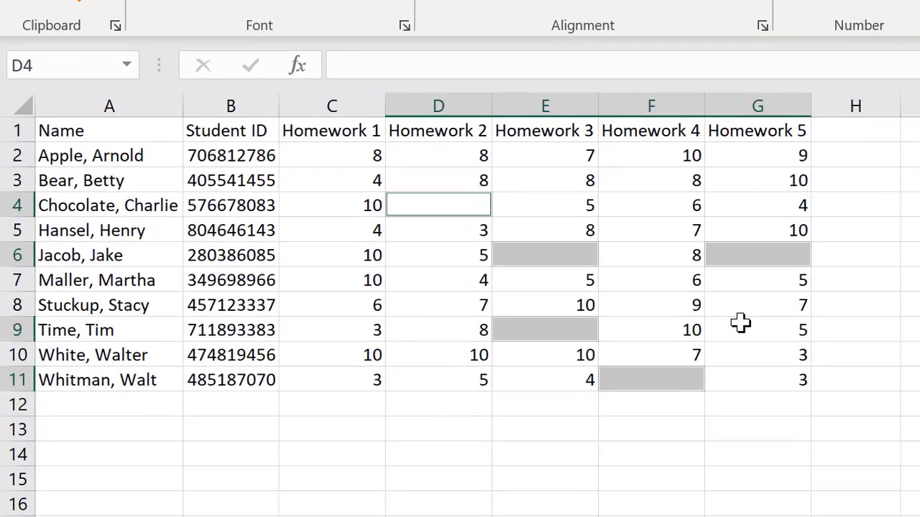
# Step: Enter 0 in all the selected blank homework cells at once, and undo the fill
pyautogui.write('0')
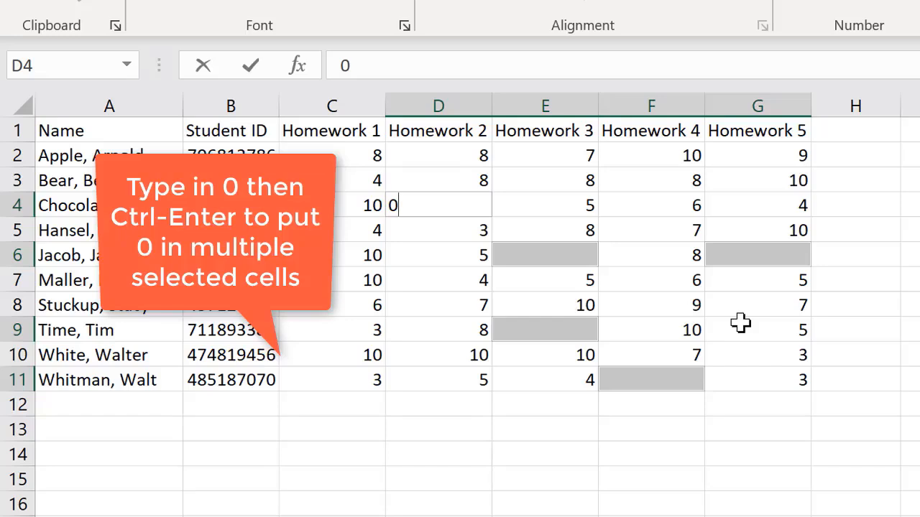
pyautogui.hotkey('ctrl', 'Return')
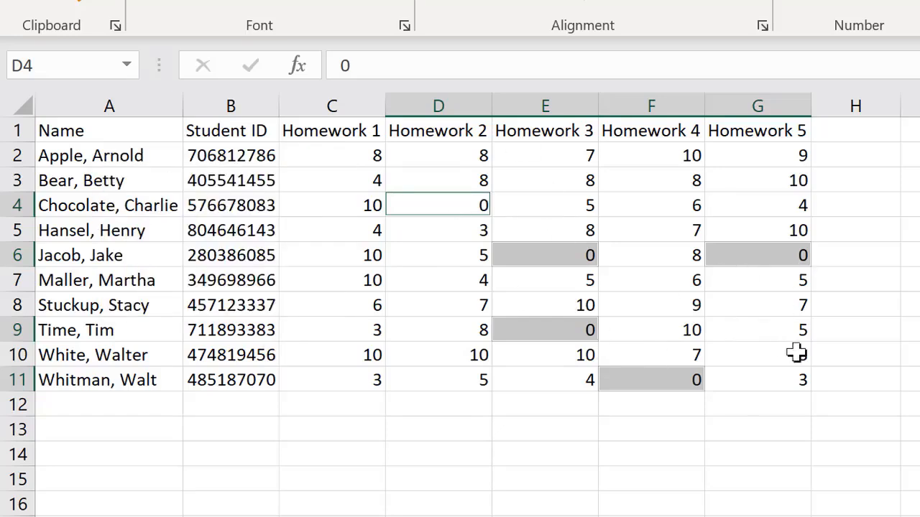
pyautogui.click(850, 334)
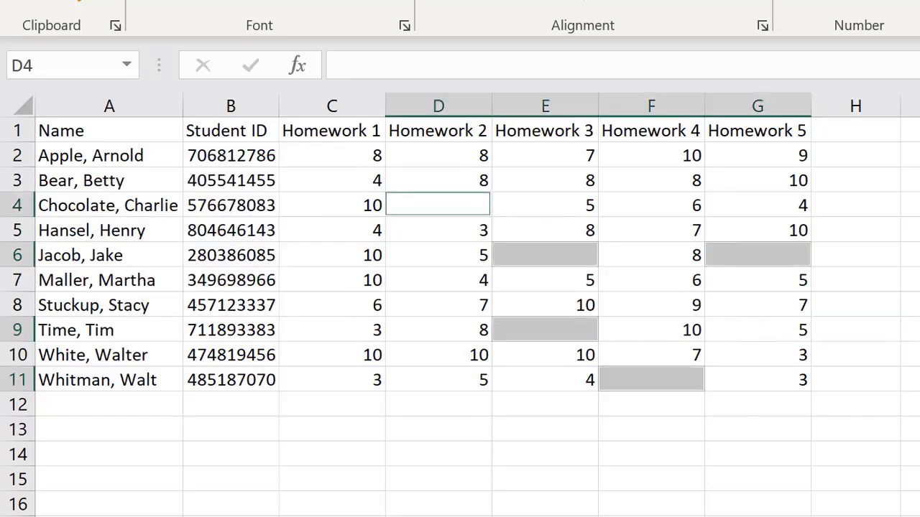
pyautogui.click(877, 227)
# Step: Replace all blank cells in the homework scores C2:G11 with 0 using Find and Replace, leaving the search text empty
pyautogui.moveTo(314, 158); pyautogui.dragTo(733, 374)
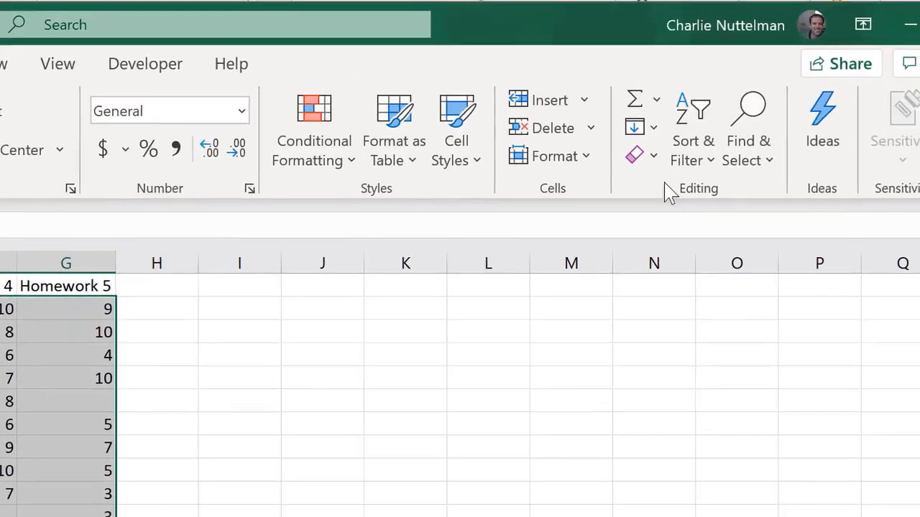
pyautogui.click(919, 62)
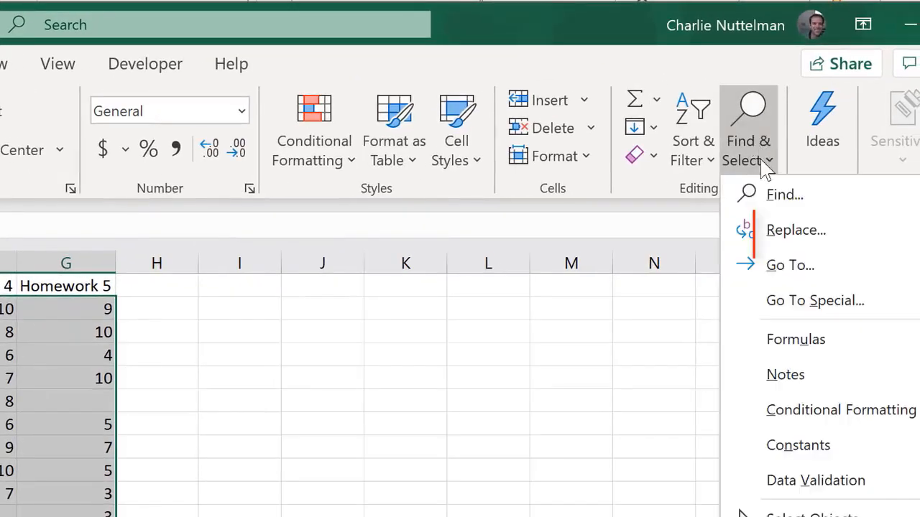
pyautogui.click(785, 231)
pyautogui.moveTo(538, 216); pyautogui.dragTo(707, 115)
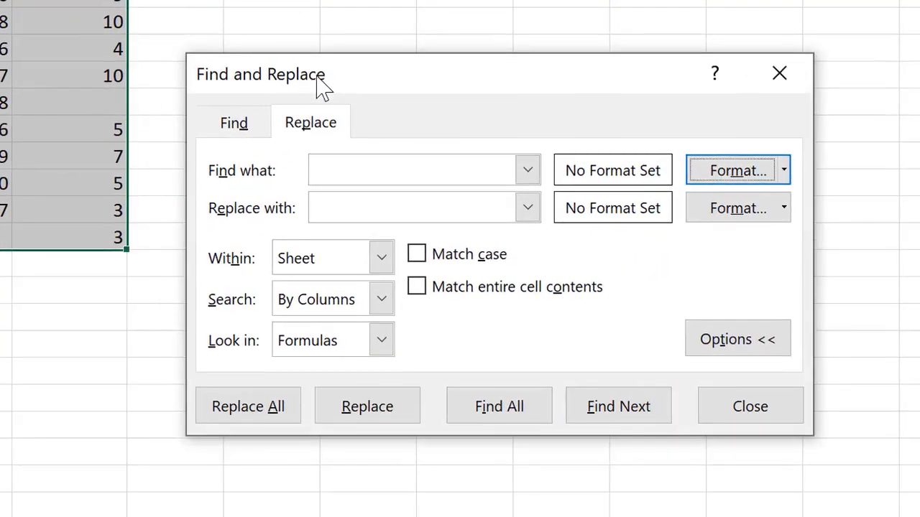
pyautogui.moveTo(321, 86); pyautogui.dragTo(305, 92)
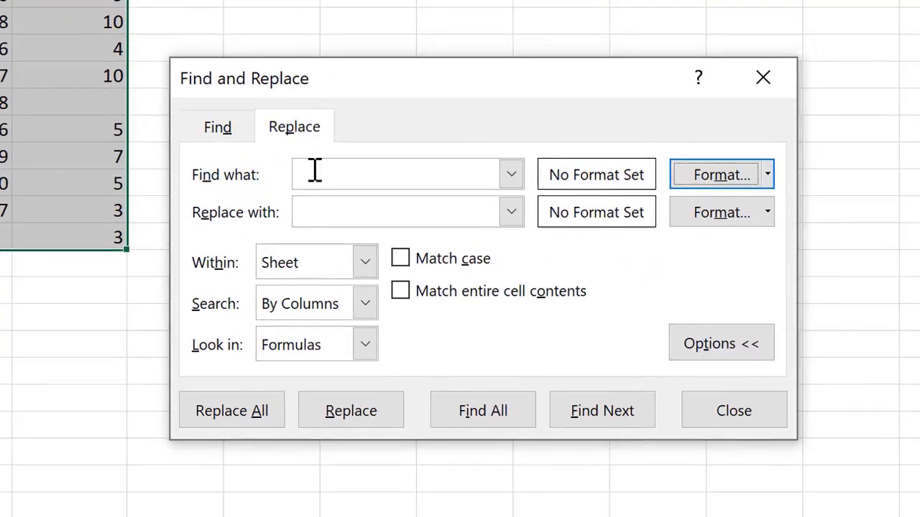
pyautogui.click(384, 177)
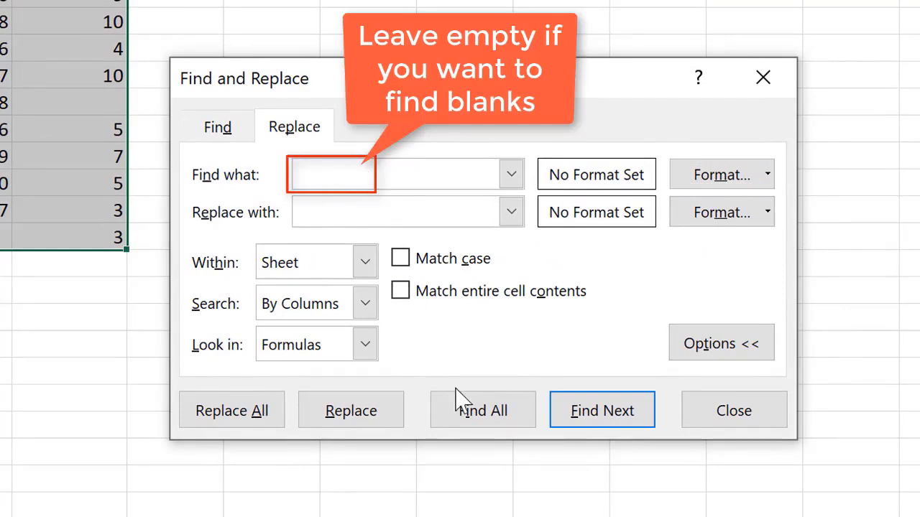
pyautogui.write('0')
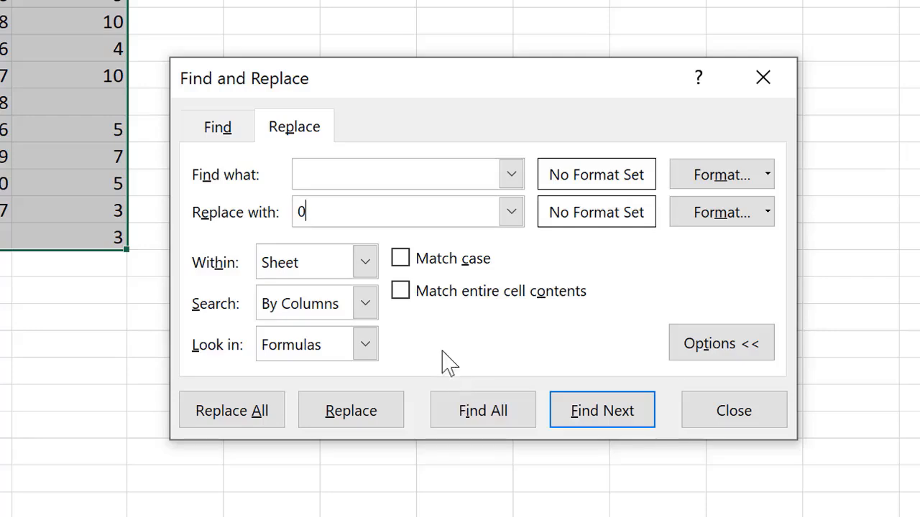
pyautogui.click(714, 351)
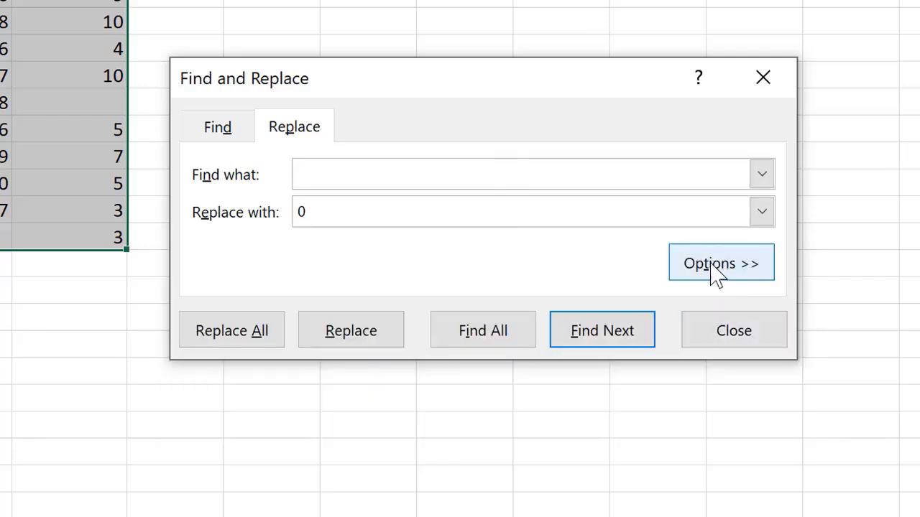
pyautogui.click(715, 272)
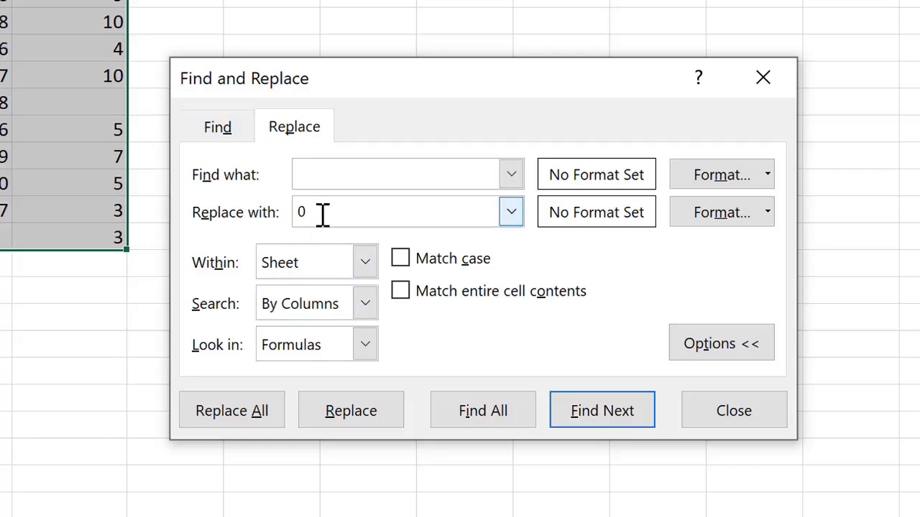
pyautogui.click(237, 413)
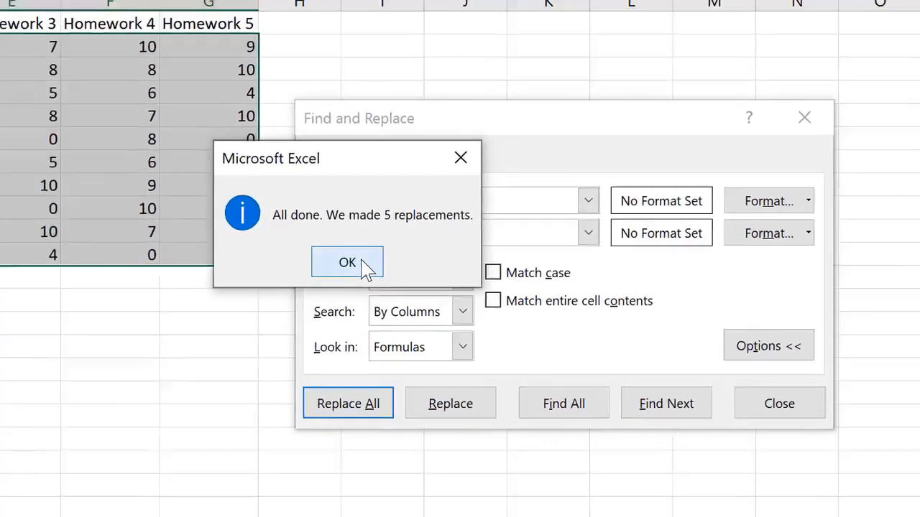
pyautogui.click(248, 248)
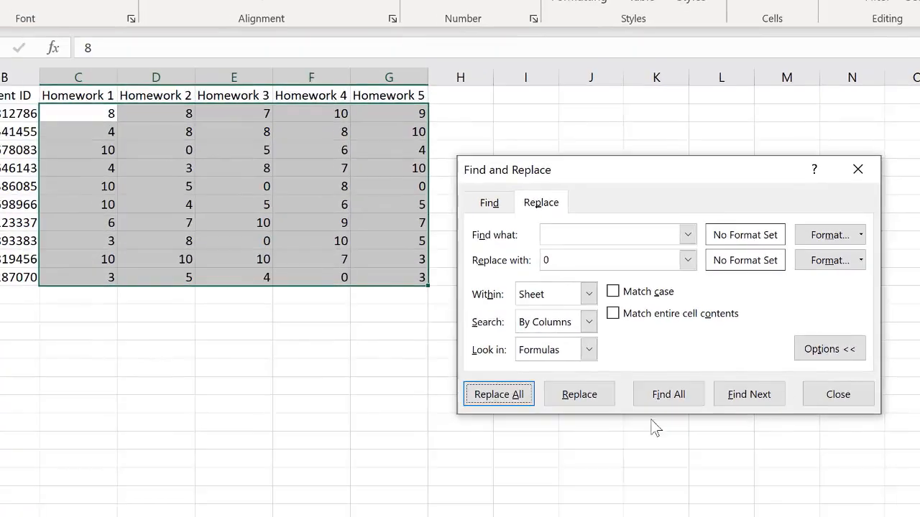
pyautogui.click(838, 399)
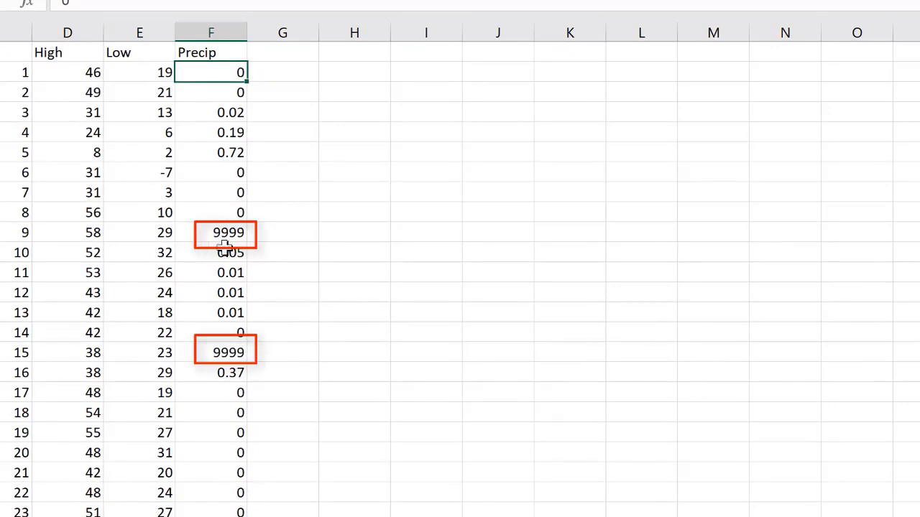
# Step: Calculate the average of the Precip values F2:F245 in cell H3 with the AVERAGE function
pyautogui.click(347, 94)
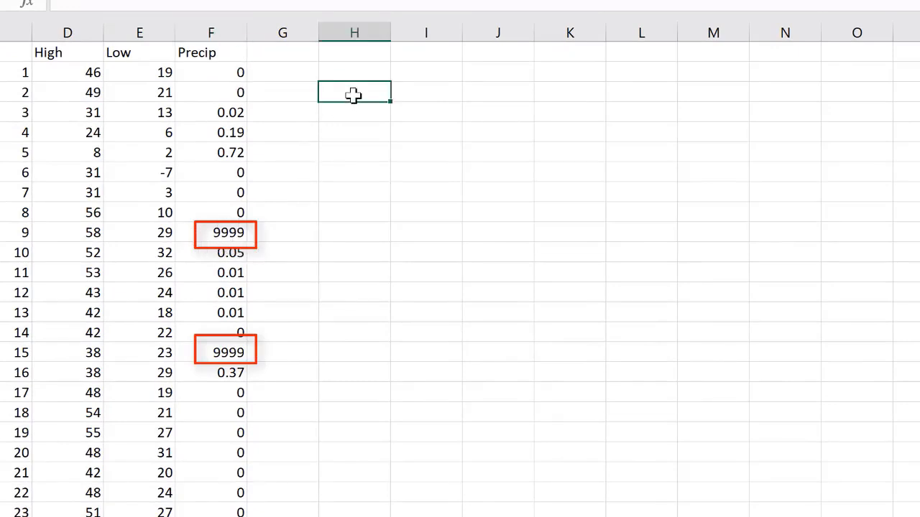
pyautogui.write('=average(')
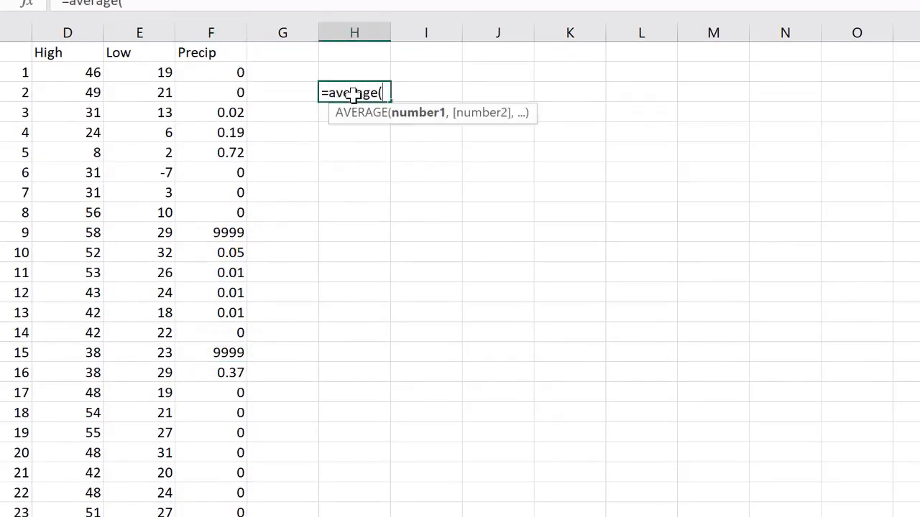
pyautogui.click(223, 85)
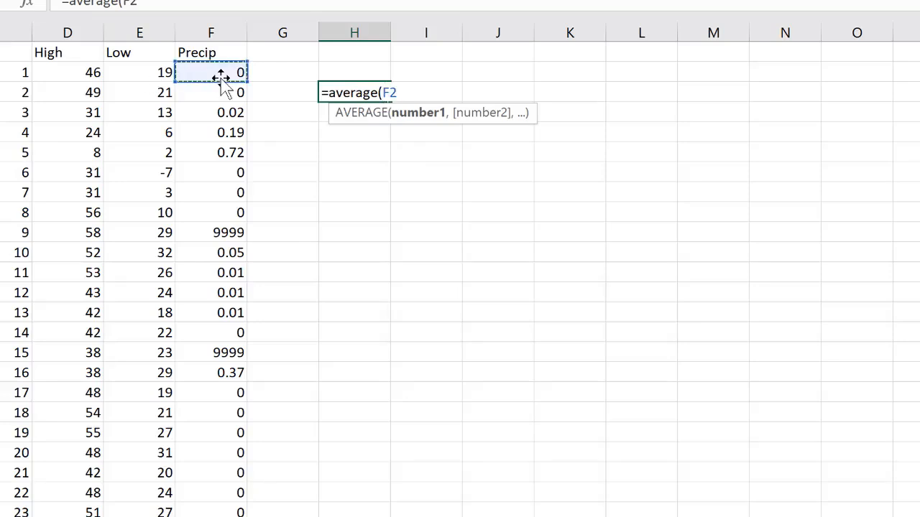
pyautogui.hotkey('ctrl', 'shift', 'Down')
pyautogui.scroll(4, 460, 279)
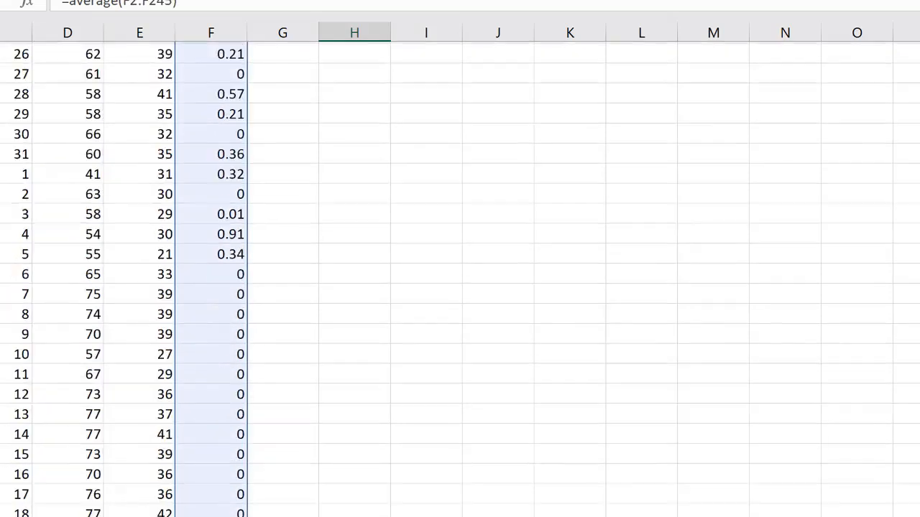
pyautogui.write(')')
pyautogui.press('Return')
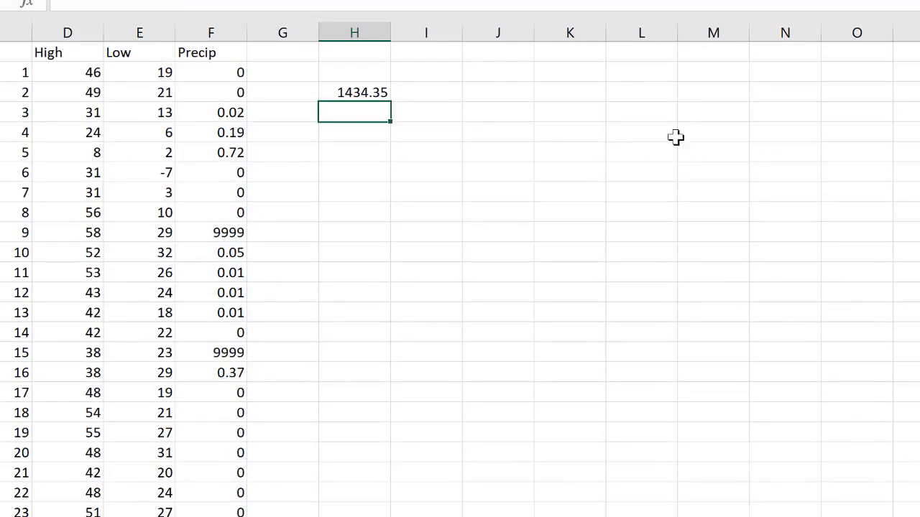
pyautogui.click(365, 94)
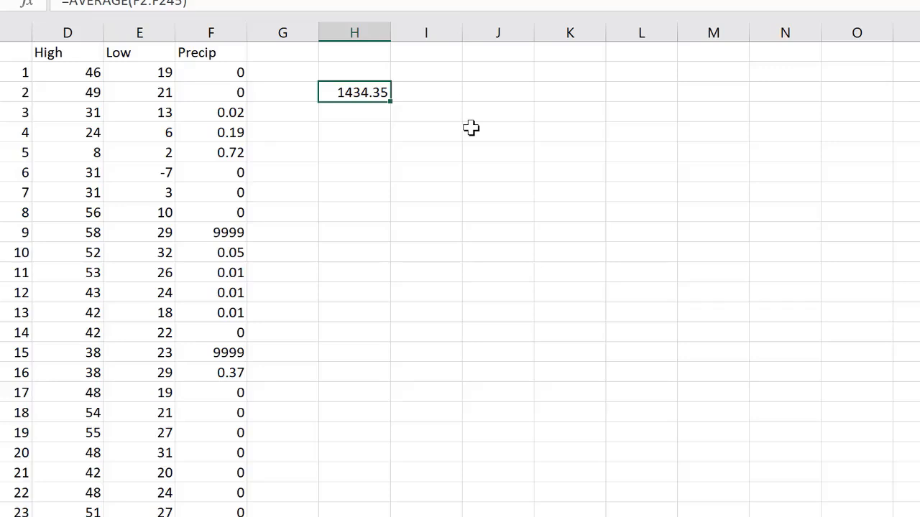
pyautogui.click(367, 135)
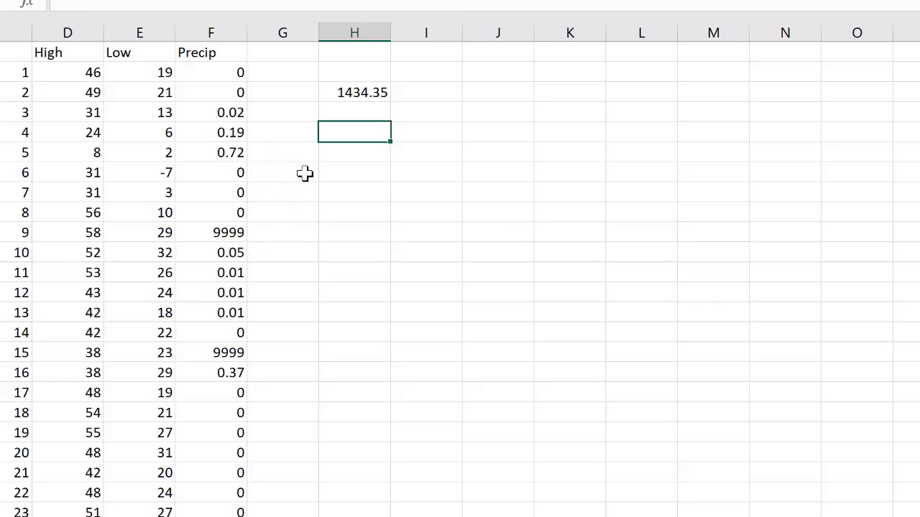
# Step: Replace all 9999 values in the Precip data F2:F245 with blanks using Find and Replace, and select the average in H3
pyautogui.click(201, 77)
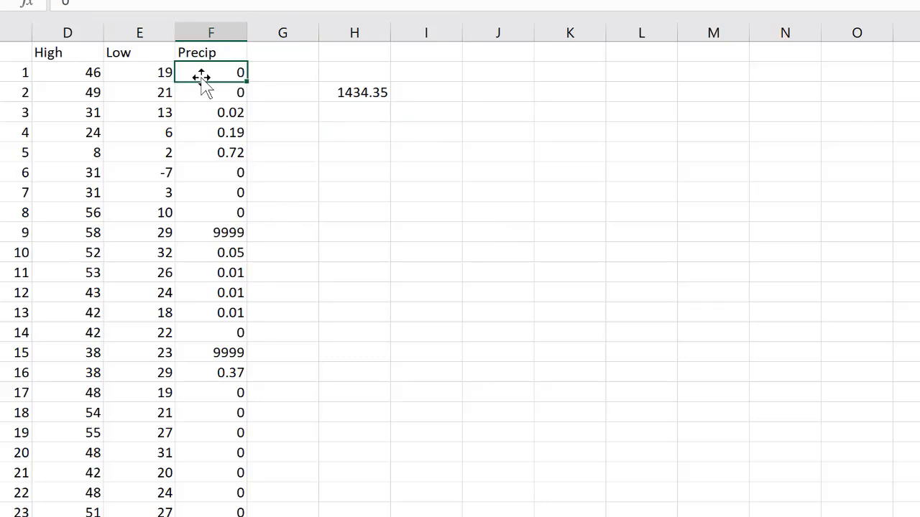
pyautogui.hotkey('ctrl', 'shift', 'Down')
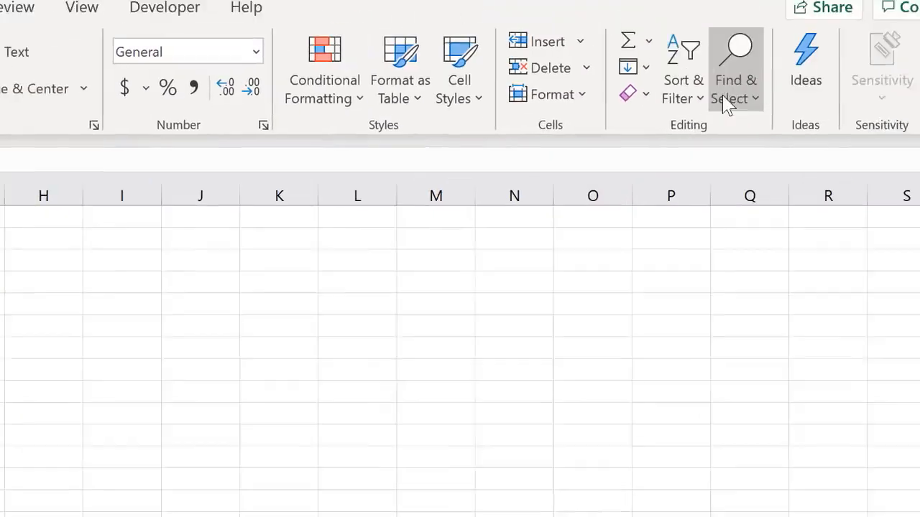
pyautogui.click(722, 103)
pyautogui.click(686, 225)
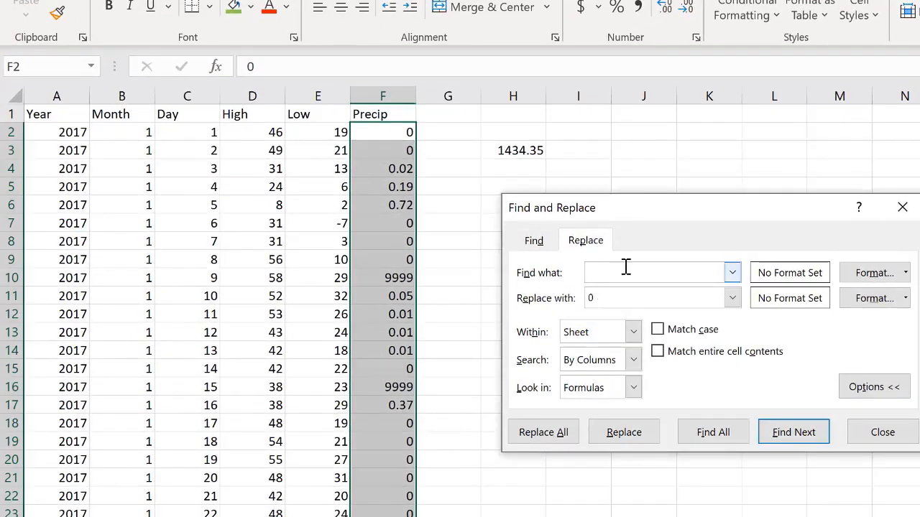
pyautogui.write('9999')
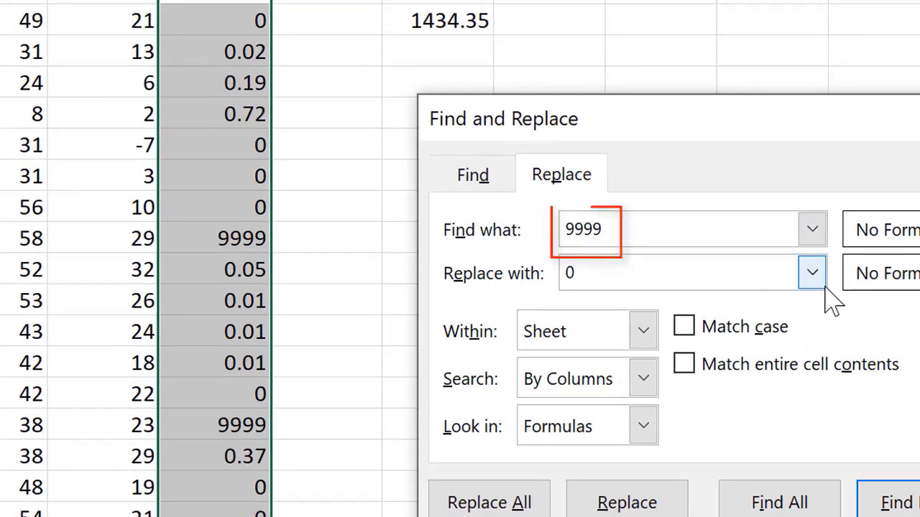
pyautogui.press('BackSpace')
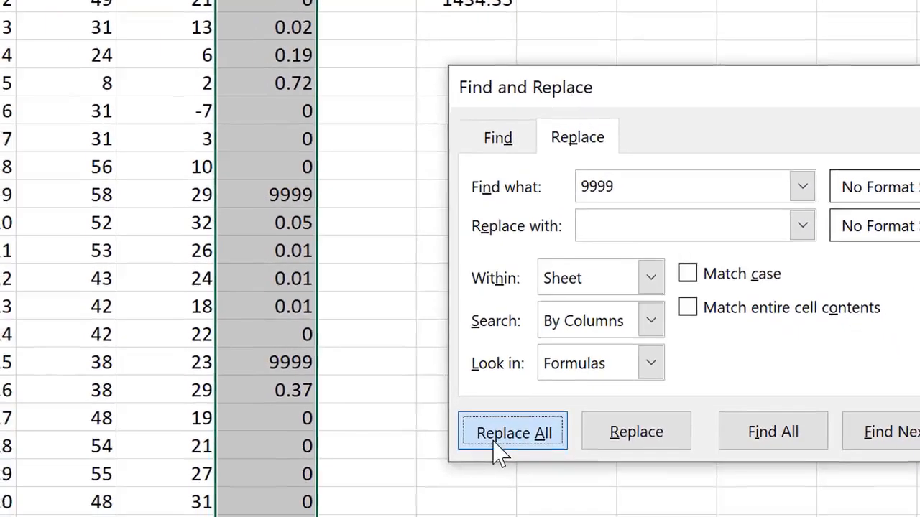
pyautogui.click(496, 443)
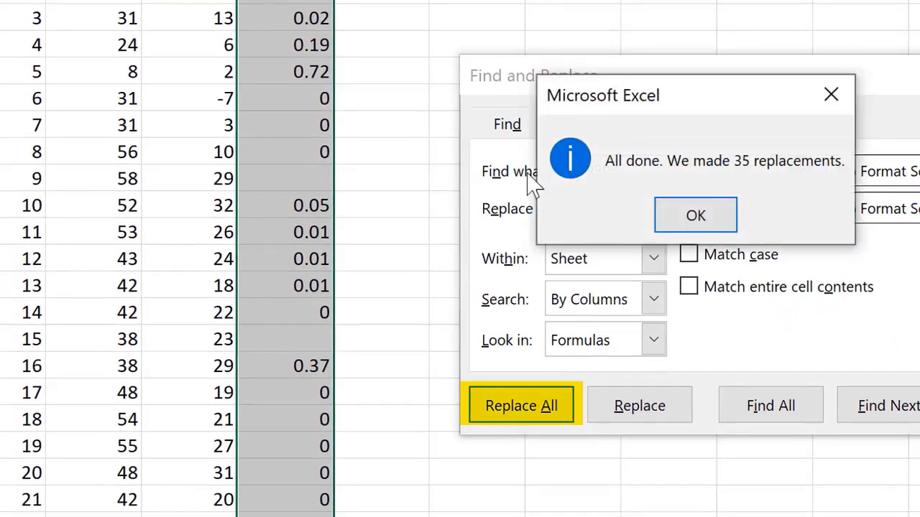
pyautogui.click(695, 216)
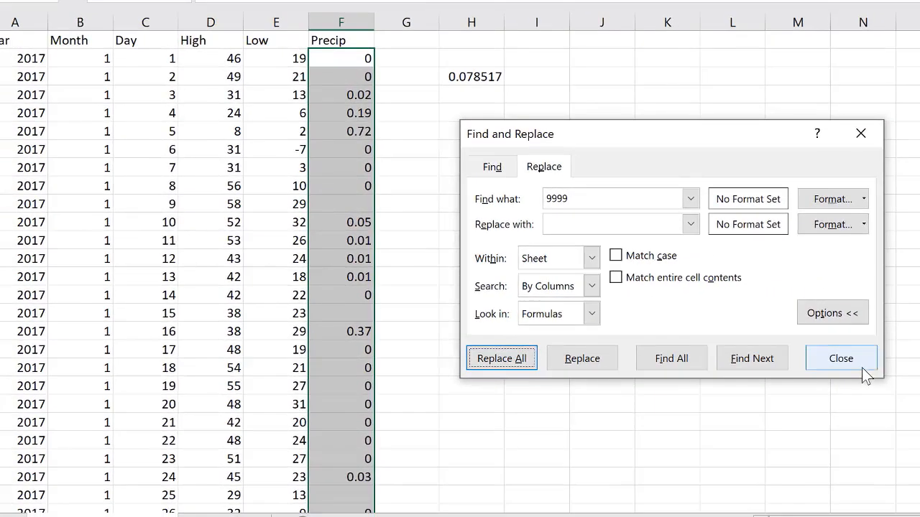
pyautogui.click(861, 365)
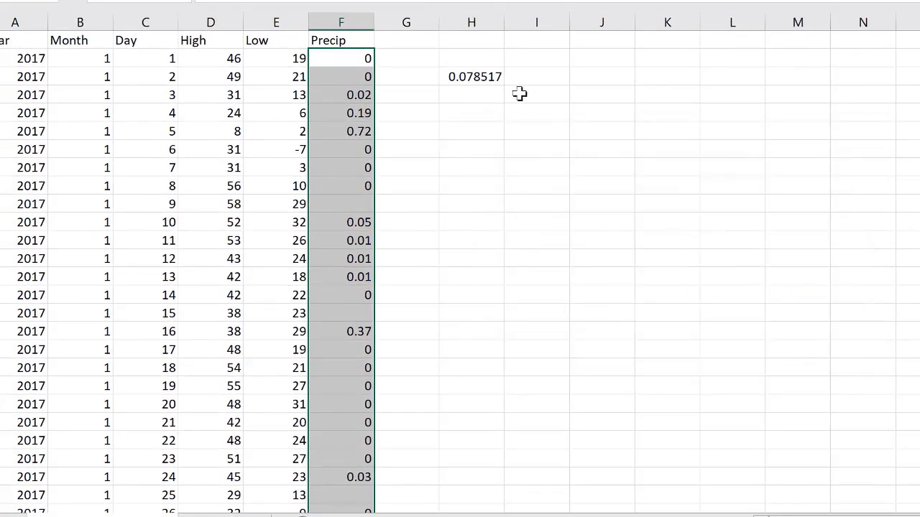
pyautogui.click(484, 84)
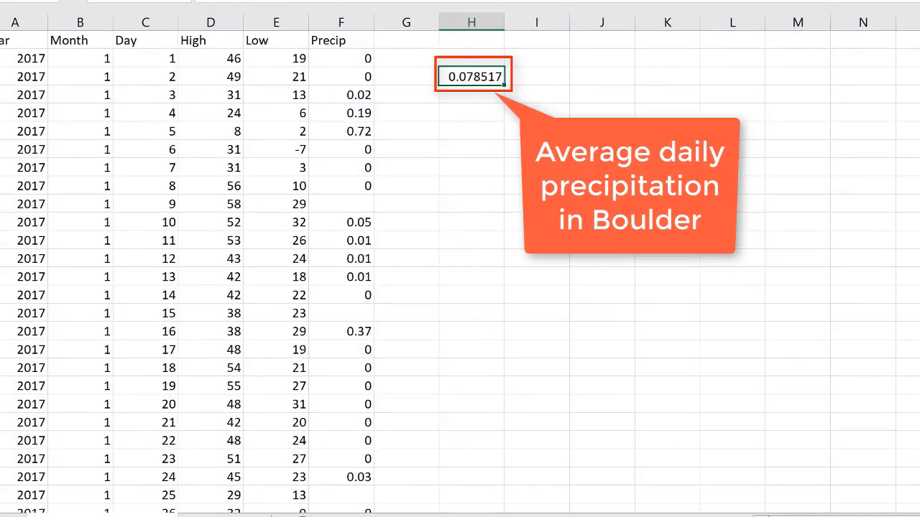